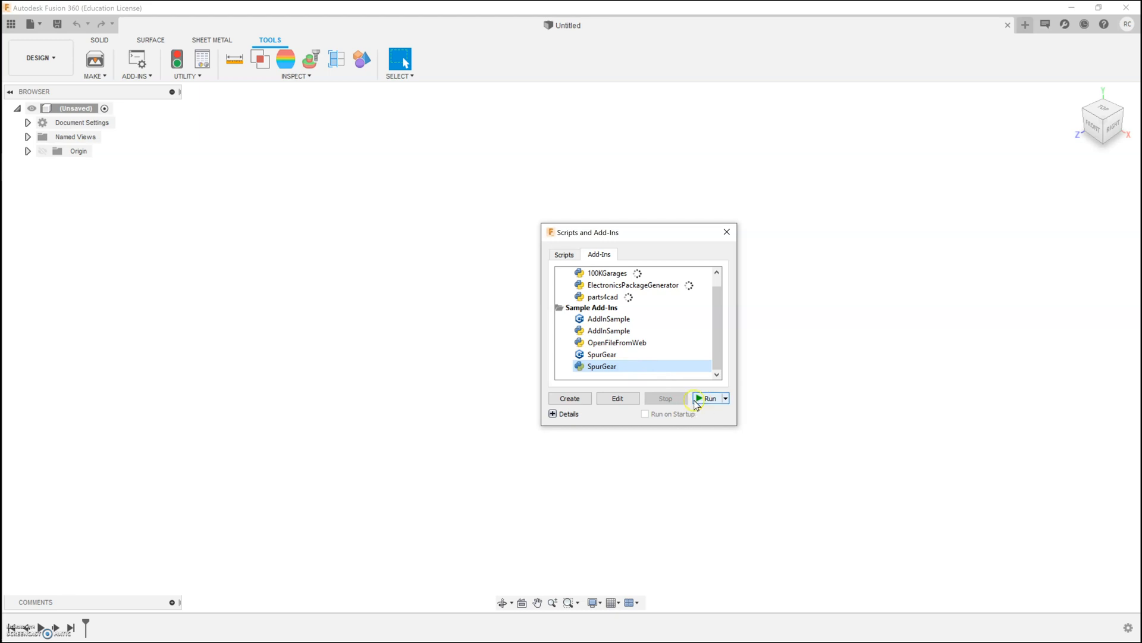
Step: Run the selected SpurGear sample add-in and start its Spur Gear command
{"action": "left_click", "coordinate": [696, 402]}
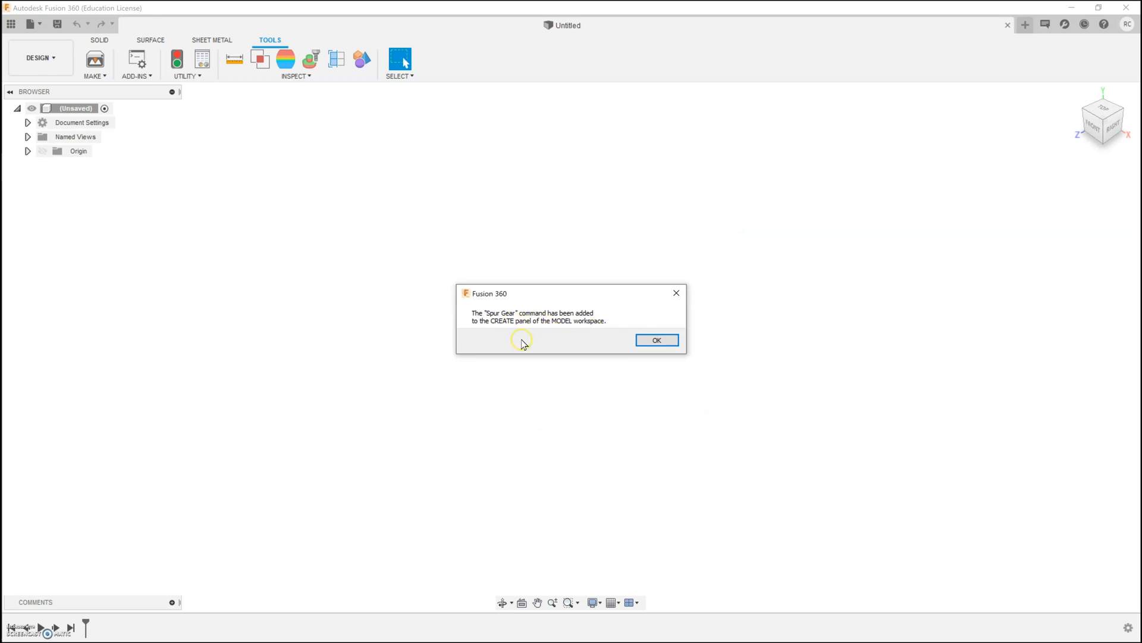
{"action": "left_click", "coordinate": [655, 342]}
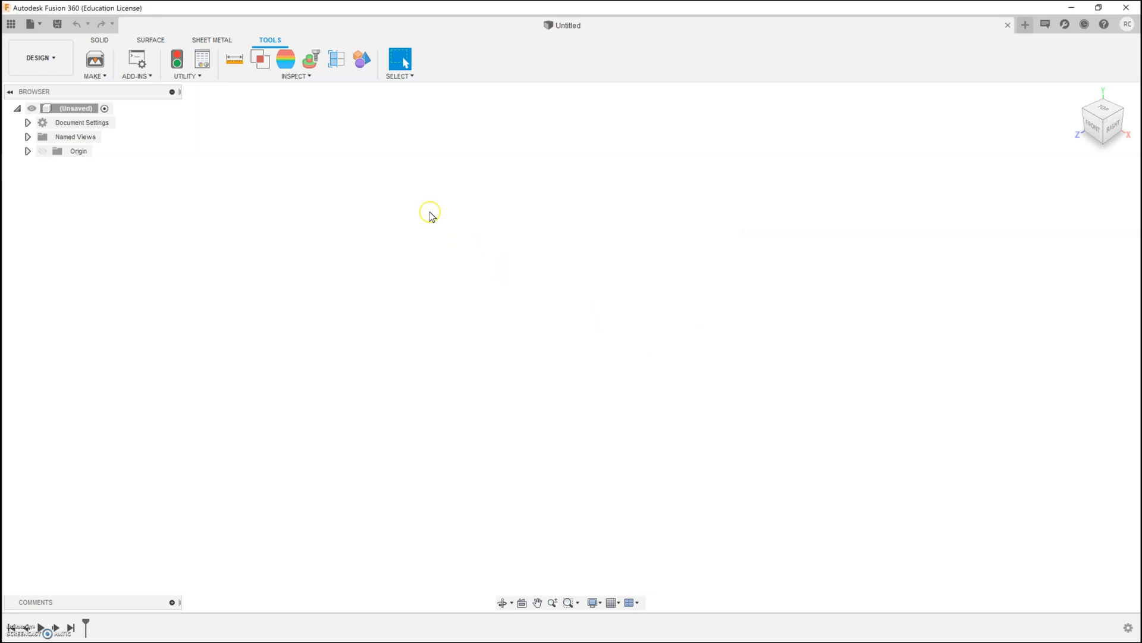
{"action": "left_click", "coordinate": [100, 40]}
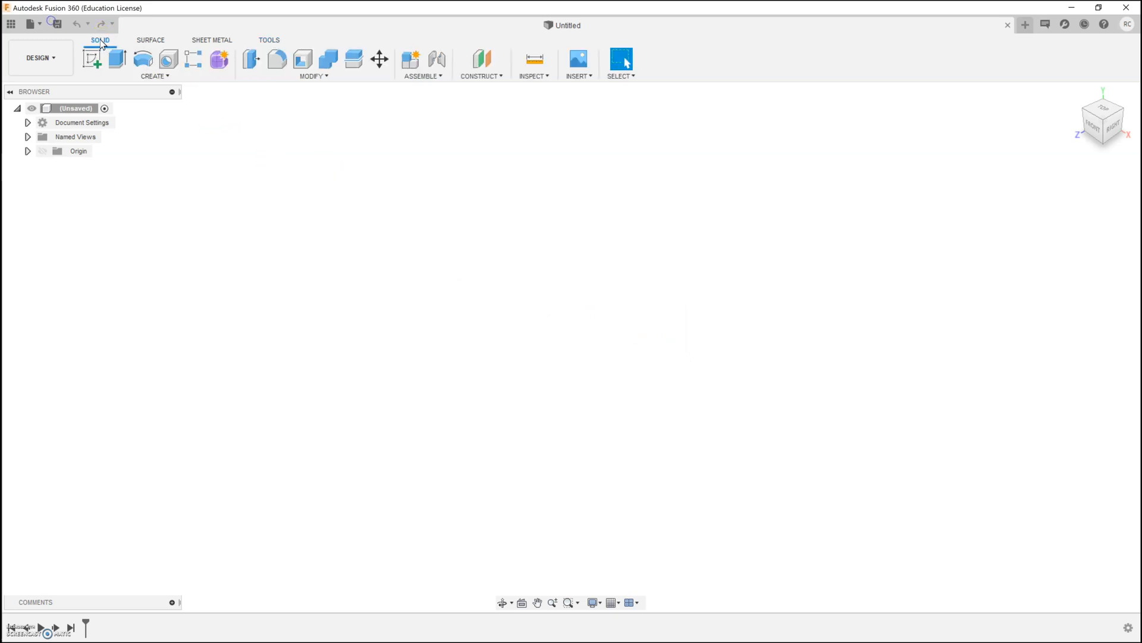
{"action": "left_click", "coordinate": [151, 76]}
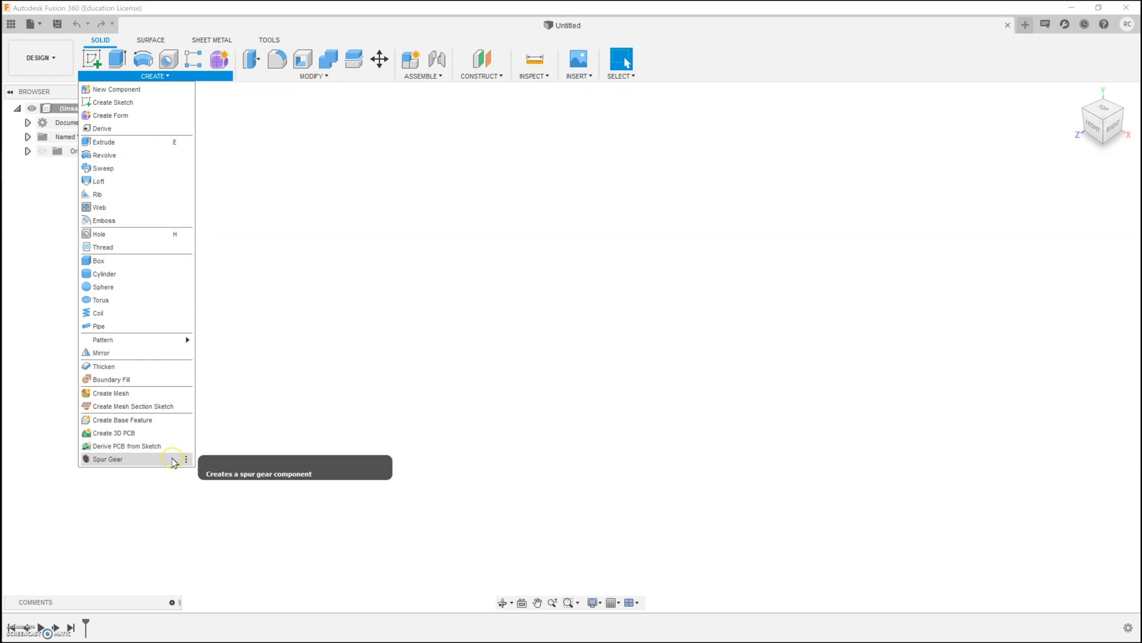
{"action": "left_click", "coordinate": [107, 459]}
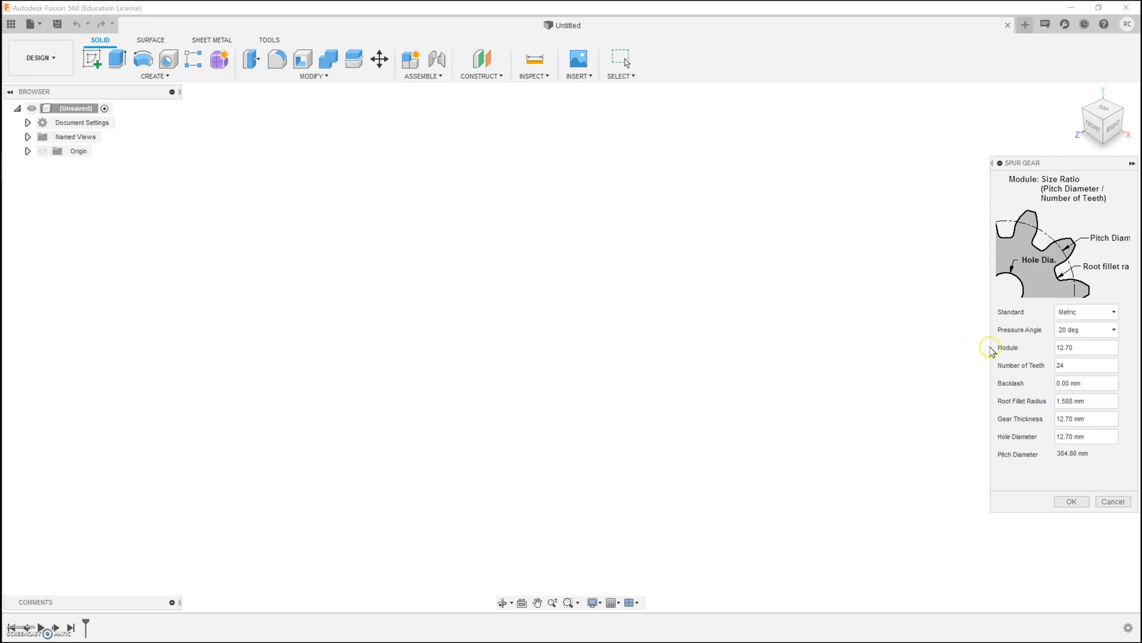
Step: Set the spur gear's module to 2 and its number of teeth to 15
{"action": "left_click", "coordinate": [1079, 349]}
{"action": "key", "text": "BackSpace"}
{"action": "key", "text": "BackSpace"}
{"action": "key", "text": "BackSpace"}
{"action": "key", "text": "BackSpace"}
{"action": "type", "text": "2"}
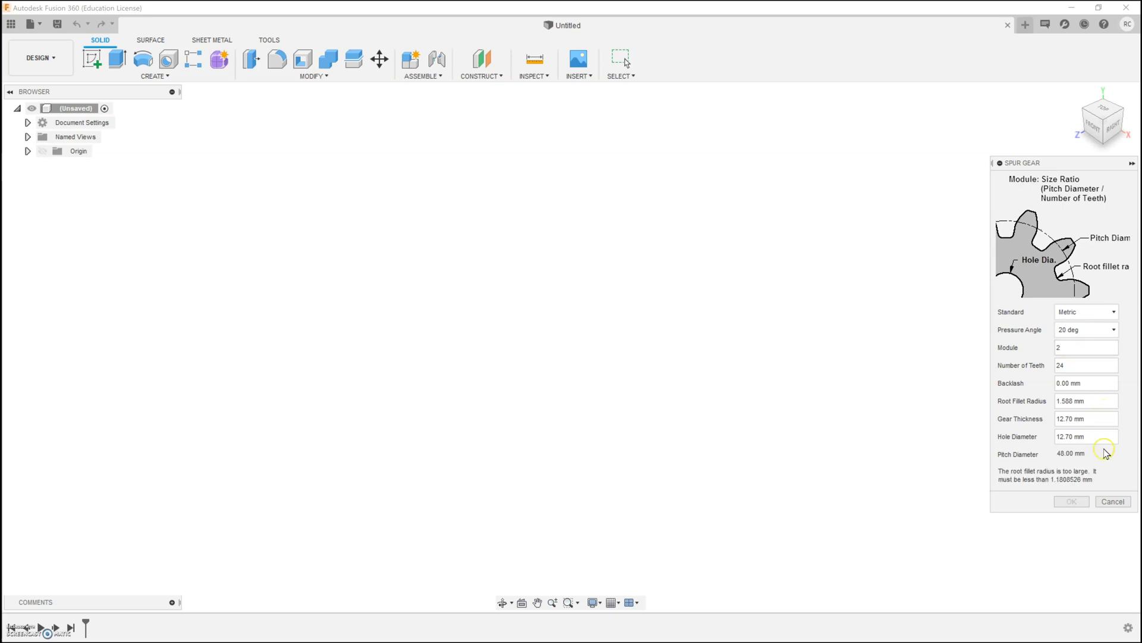
{"action": "left_click", "coordinate": [1051, 462]}
{"action": "key", "text": "BackSpace"}
{"action": "key", "text": "BackSpace"}
{"action": "type", "text": "15"}
Step: Set the gear's backlash to 0.15 mm and its root fillet radius to 0.9 mm
{"action": "left_click", "coordinate": [1101, 381]}
{"action": "key", "text": "BackSpace"}
{"action": "key", "text": "BackSpace"}
{"action": "key", "text": "BackSpace"}
{"action": "key", "text": "BackSpace"}
{"action": "key", "text": "BackSpace"}
{"action": "key", "text": "BackSpace"}
{"action": "key", "text": "BackSpace"}
{"action": "type", "text": "0.15"}
{"action": "left_click", "coordinate": [1087, 403]}
{"action": "left_click_drag", "start_coordinate": [1086, 403], "coordinate": [1040, 403]}
{"action": "type", "text": "0.9"}
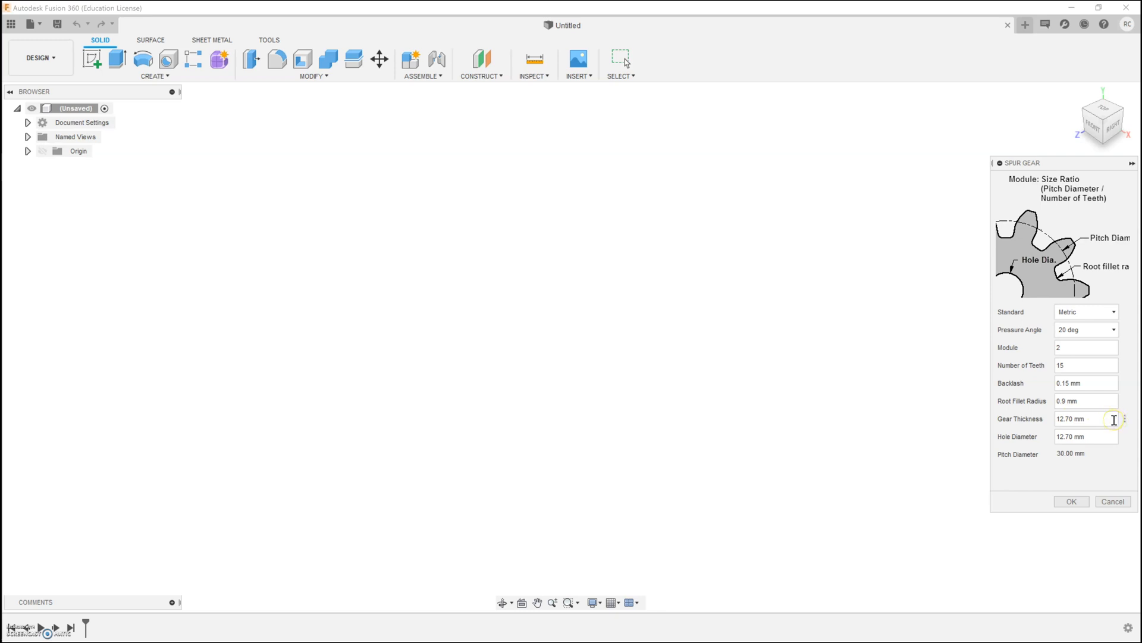
Step: Set the gear thickness to 5 mm and the hole diameter to 0, and create the 15-tooth gear
{"action": "left_click_drag", "start_coordinate": [1102, 420], "coordinate": [1041, 420]}
{"action": "type", "text": "5"}
{"action": "left_click", "coordinate": [1118, 439]}
{"action": "left_click_drag", "start_coordinate": [1119, 442], "coordinate": [1023, 438]}
{"action": "type", "text": "0"}
{"action": "left_click_drag", "start_coordinate": [1092, 457], "coordinate": [1049, 456]}
{"action": "left_click", "coordinate": [1038, 468]}
{"action": "left_click", "coordinate": [1075, 502]}
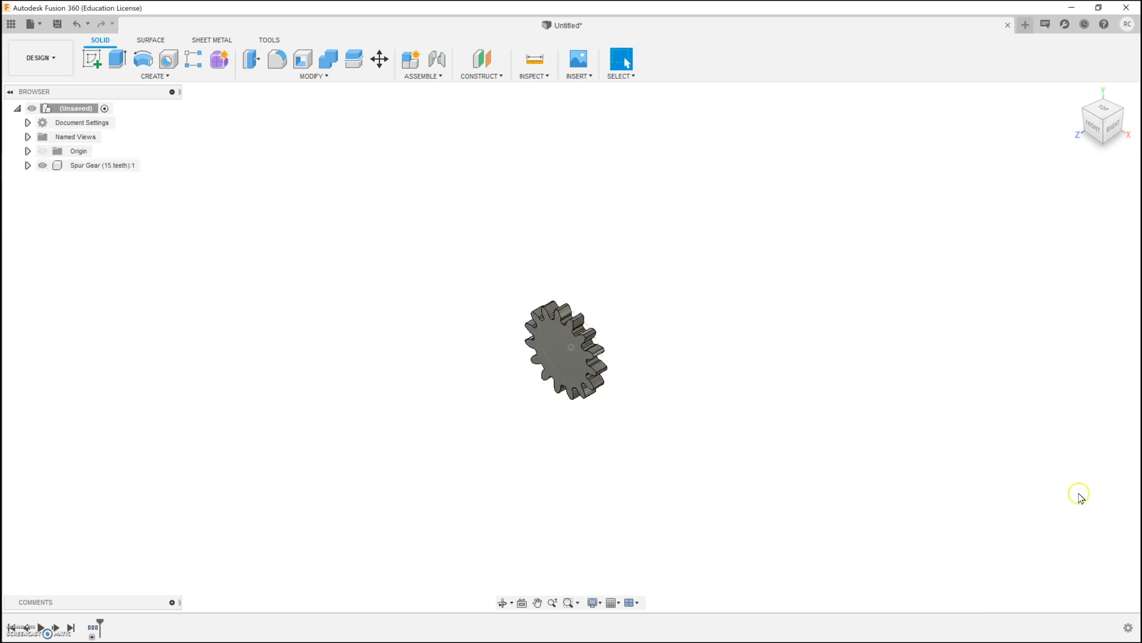
Step: Create a second spur gear with 30 teeth, keeping the first gear's other settings
{"action": "left_click", "coordinate": [1093, 126]}
{"action": "key", "text": "s"}
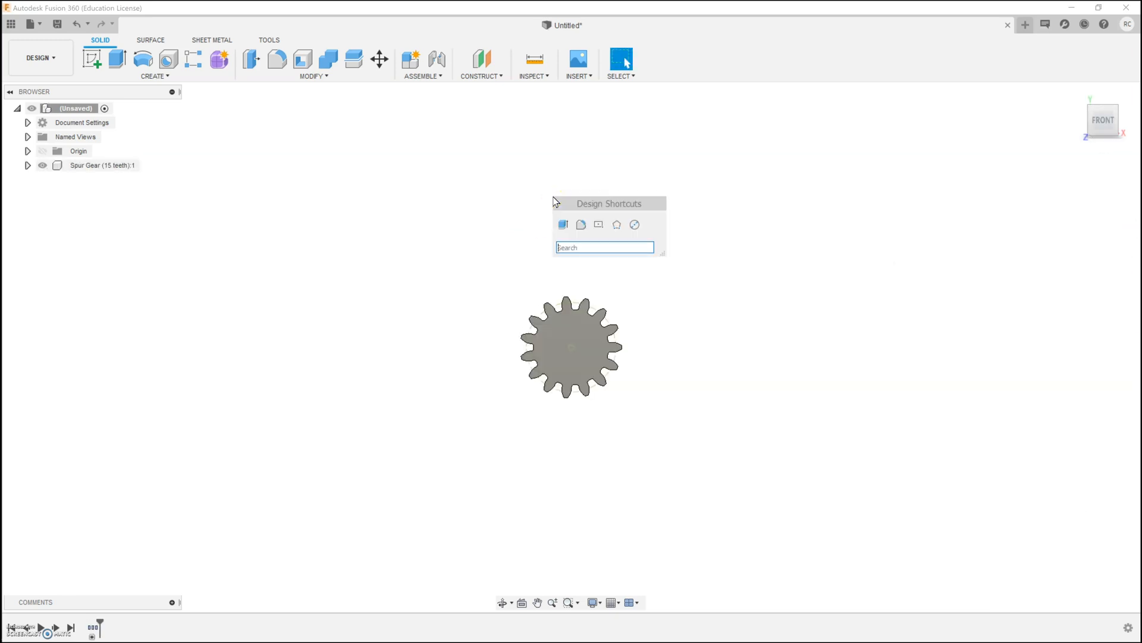
{"action": "type", "text": "spur"}
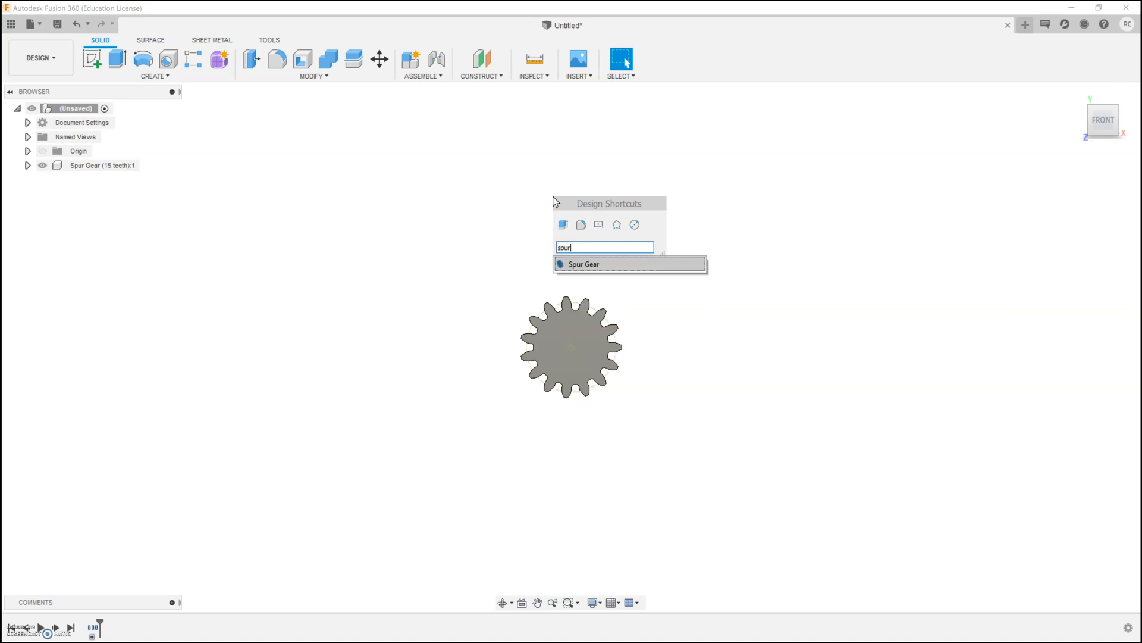
{"action": "left_click", "coordinate": [589, 264]}
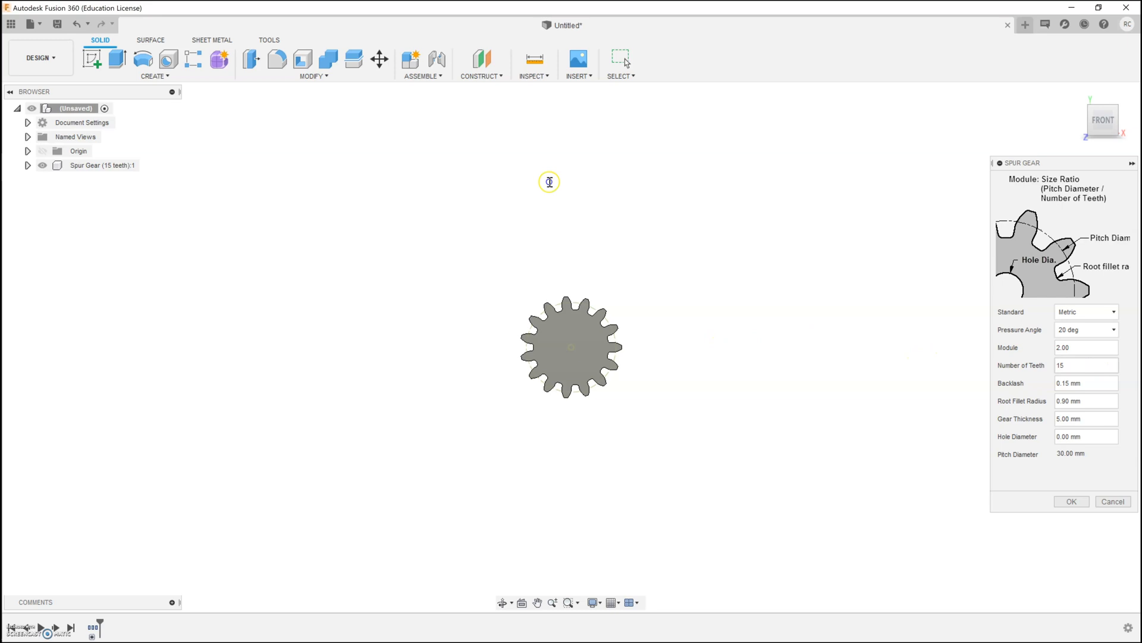
{"action": "double_click", "coordinate": [1097, 364]}
{"action": "key", "text": "BackSpace"}
{"action": "type", "text": "30"}
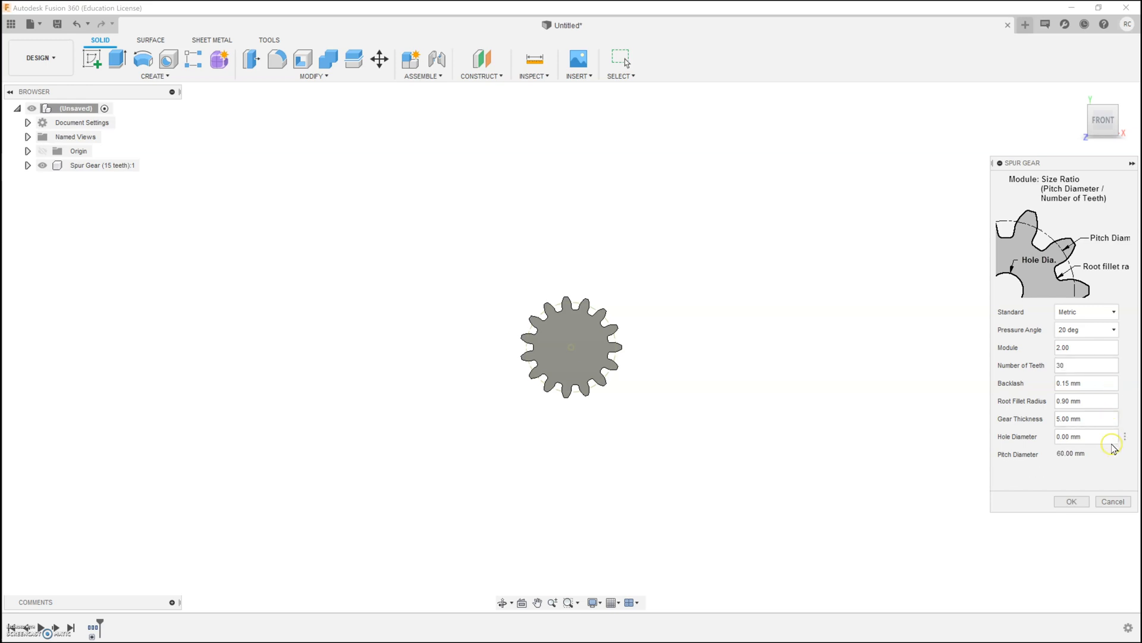
{"action": "left_click_drag", "start_coordinate": [1104, 453], "coordinate": [1047, 451]}
{"action": "left_click", "coordinate": [1037, 482]}
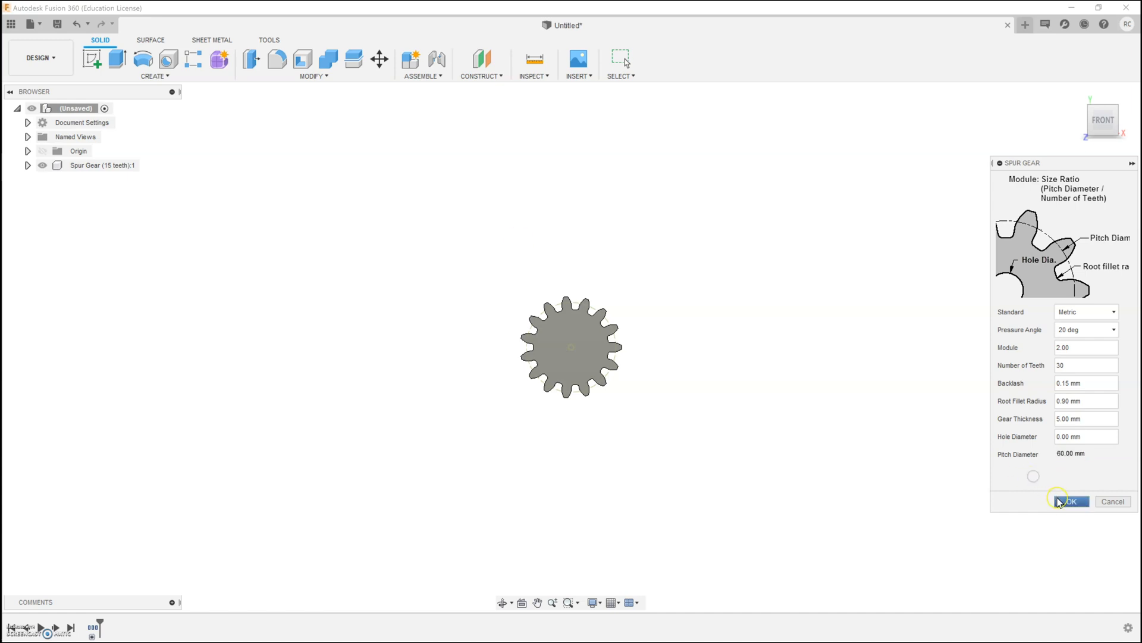
{"action": "left_click", "coordinate": [1072, 501]}
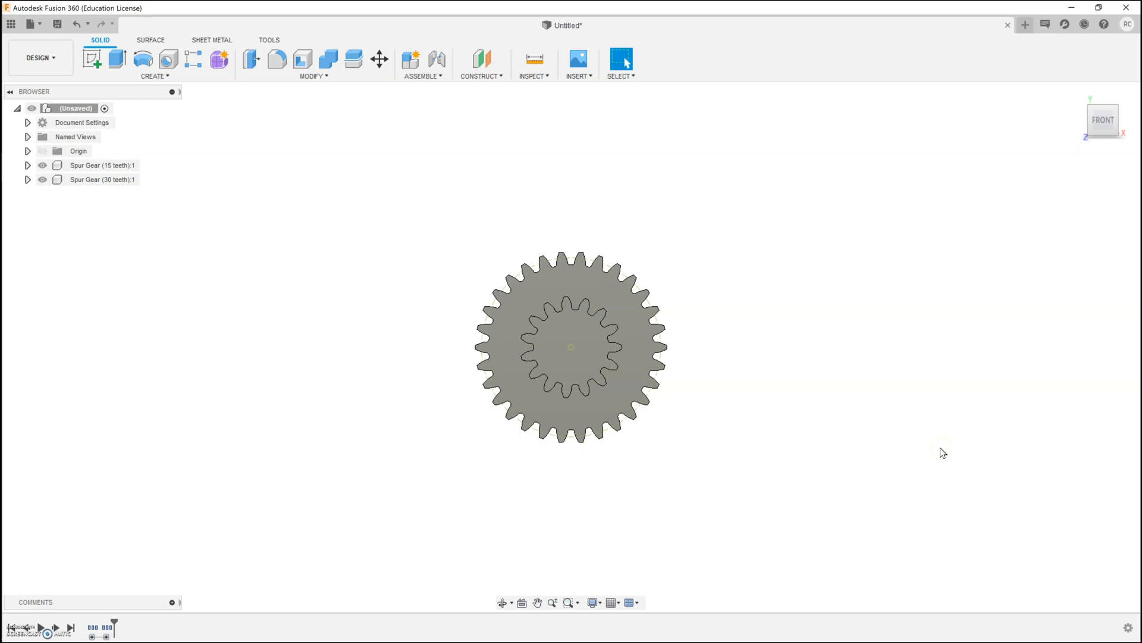
Step: Move the 15-tooth gear body by 15+30 mm along X so it sits beside the 30-tooth gear
{"action": "scroll", "coordinate": [772, 390], "scroll_direction": "down", "scroll_amount": 1}
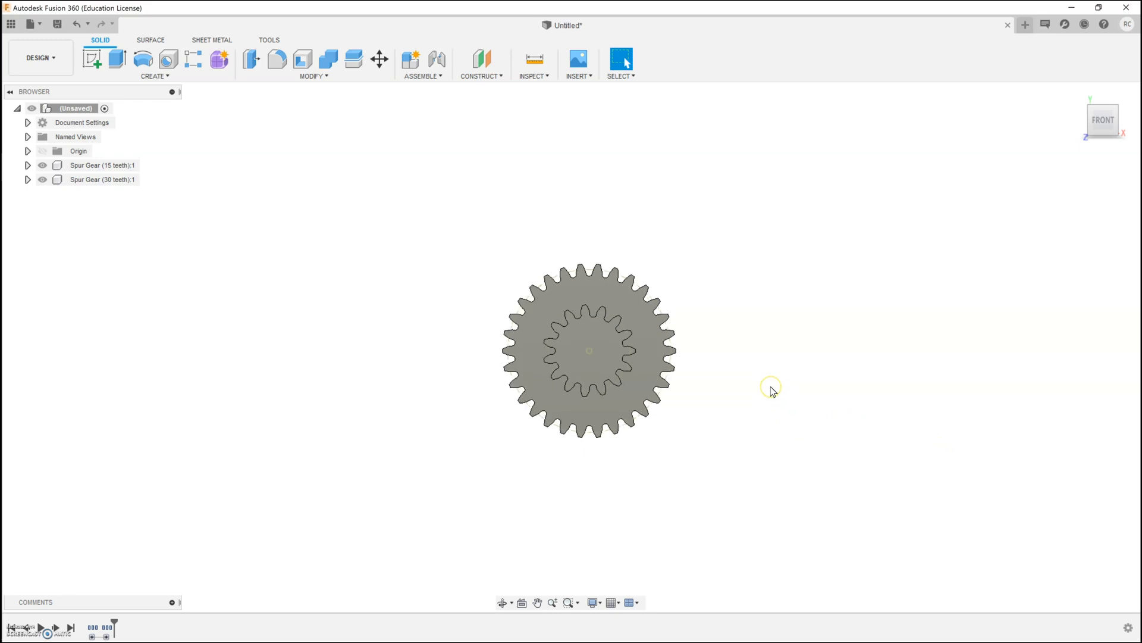
{"action": "scroll", "coordinate": [772, 389], "scroll_direction": "up", "scroll_amount": 2}
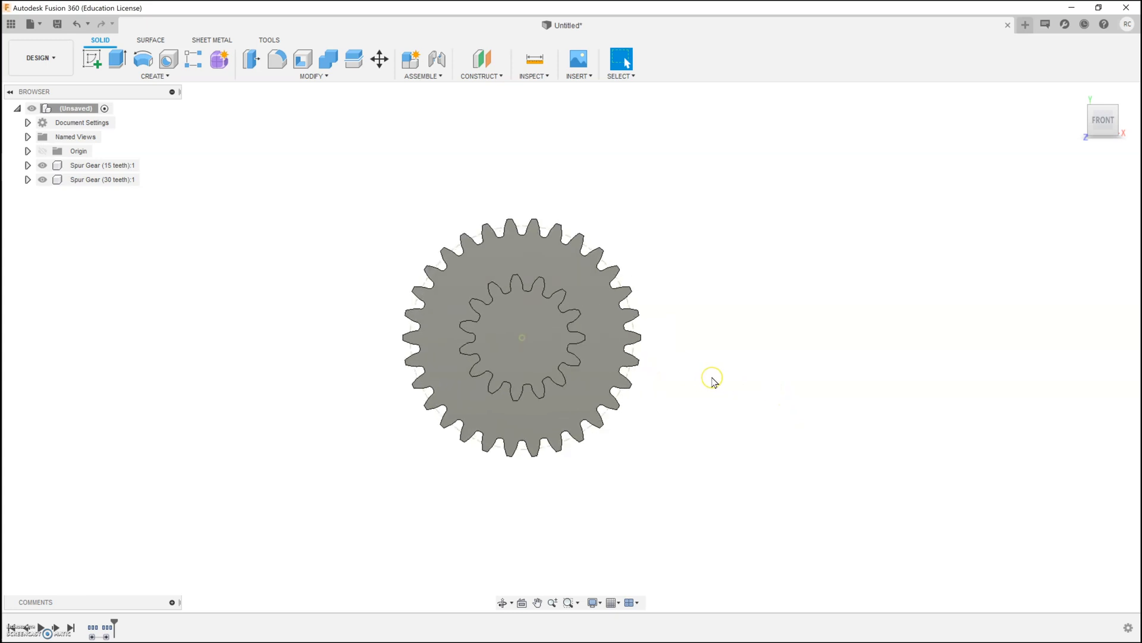
{"action": "key", "text": "m"}
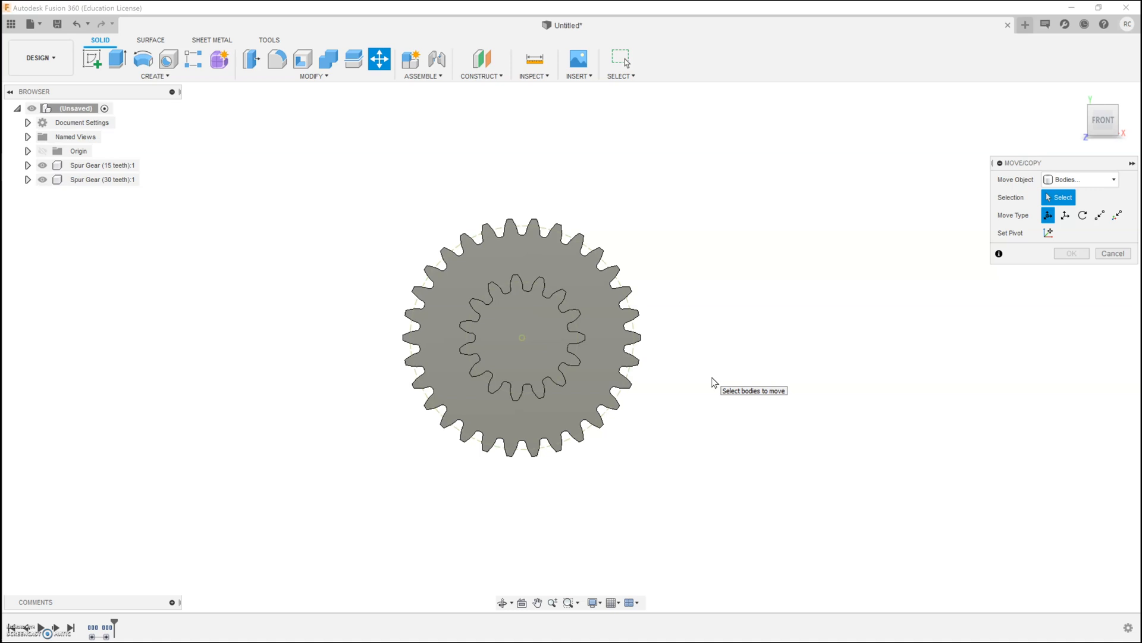
{"action": "left_click", "coordinate": [618, 335]}
{"action": "left_click", "coordinate": [550, 338]}
{"action": "left_click", "coordinate": [532, 337]}
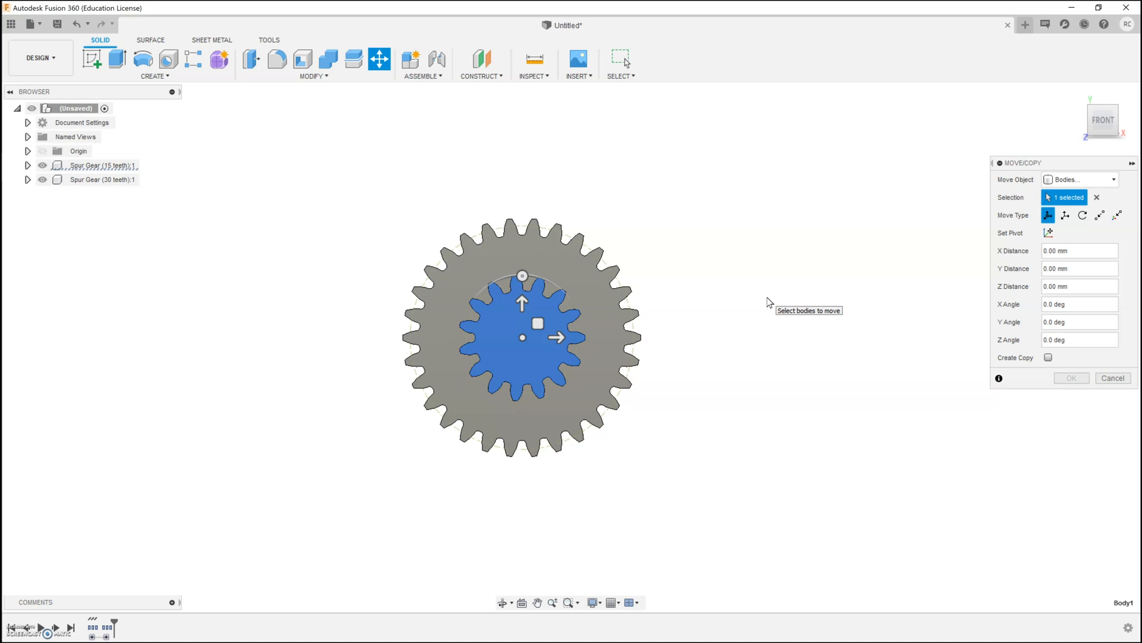
{"action": "left_click_drag", "start_coordinate": [1076, 253], "coordinate": [1029, 254]}
{"action": "key", "text": "BackSpace"}
{"action": "type", "text": "15"}
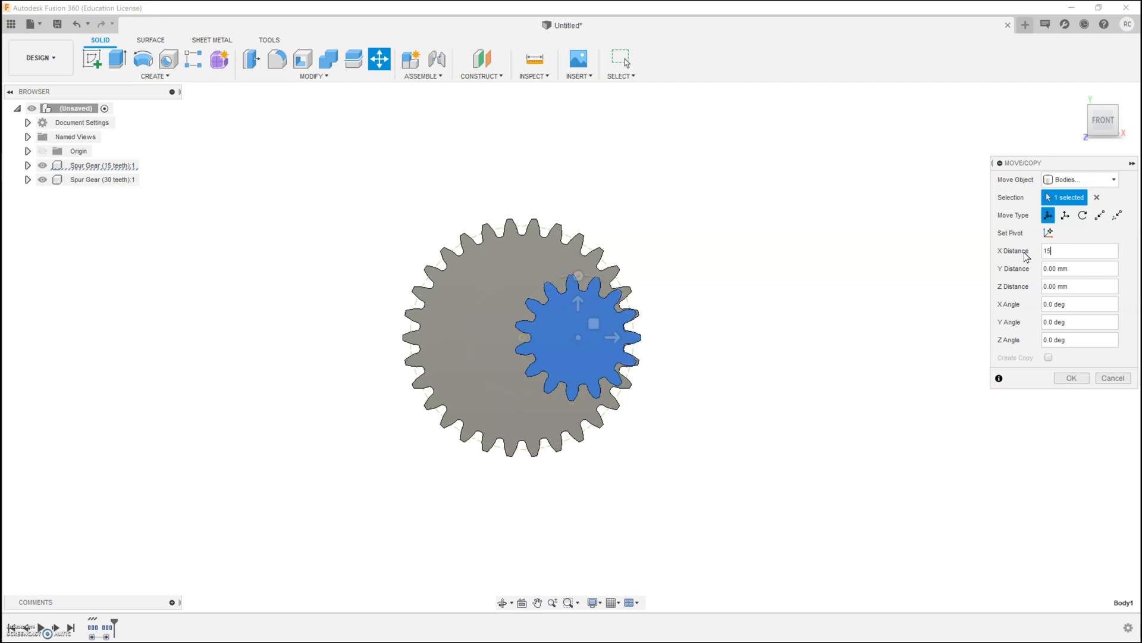
{"action": "type", "text": "+30"}
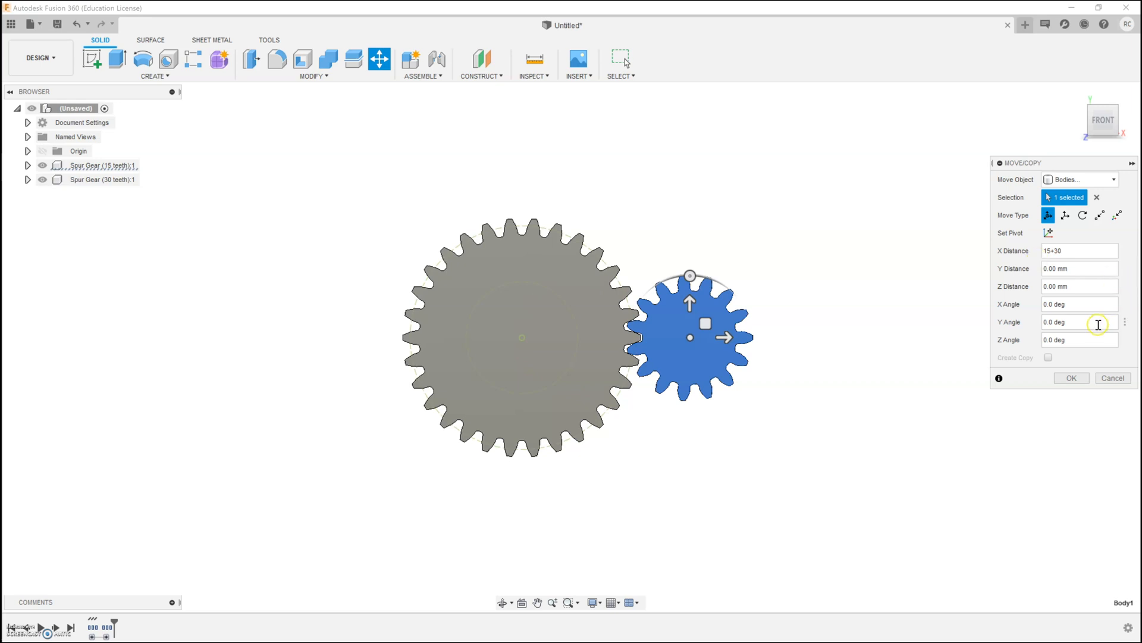
{"action": "left_click", "coordinate": [1080, 379]}
Step: Sketch a 5 mm diameter circle at the centre of the 15-tooth gear's front face
{"action": "scroll", "coordinate": [633, 327], "scroll_direction": "down", "scroll_amount": 1}
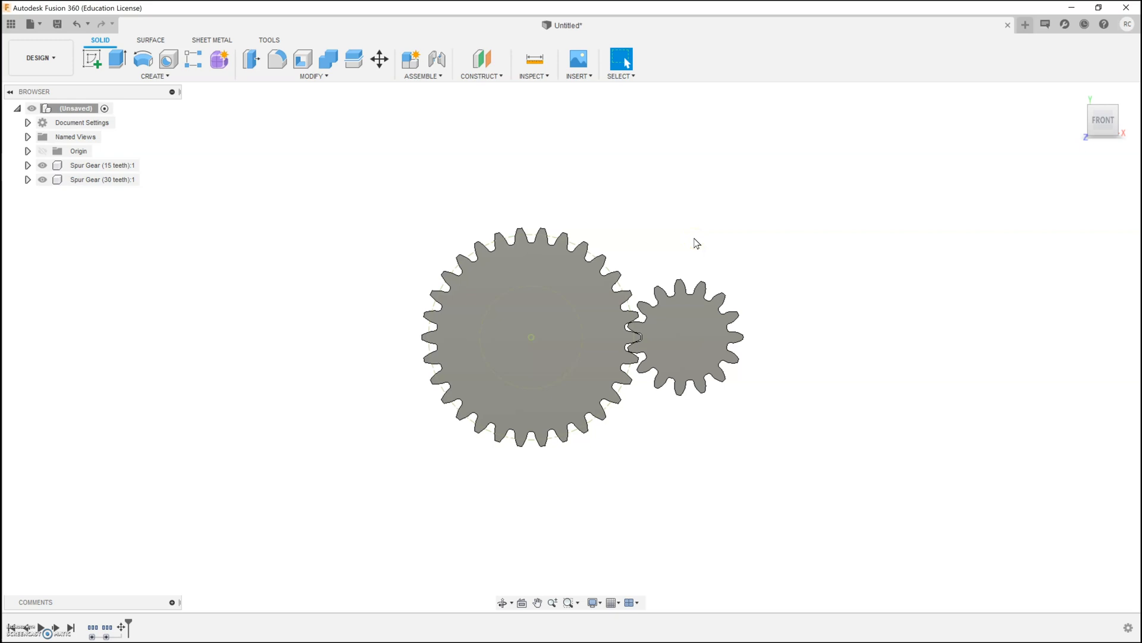
{"action": "key", "text": "c"}
{"action": "left_click", "coordinate": [597, 357]}
{"action": "left_click", "coordinate": [647, 354]}
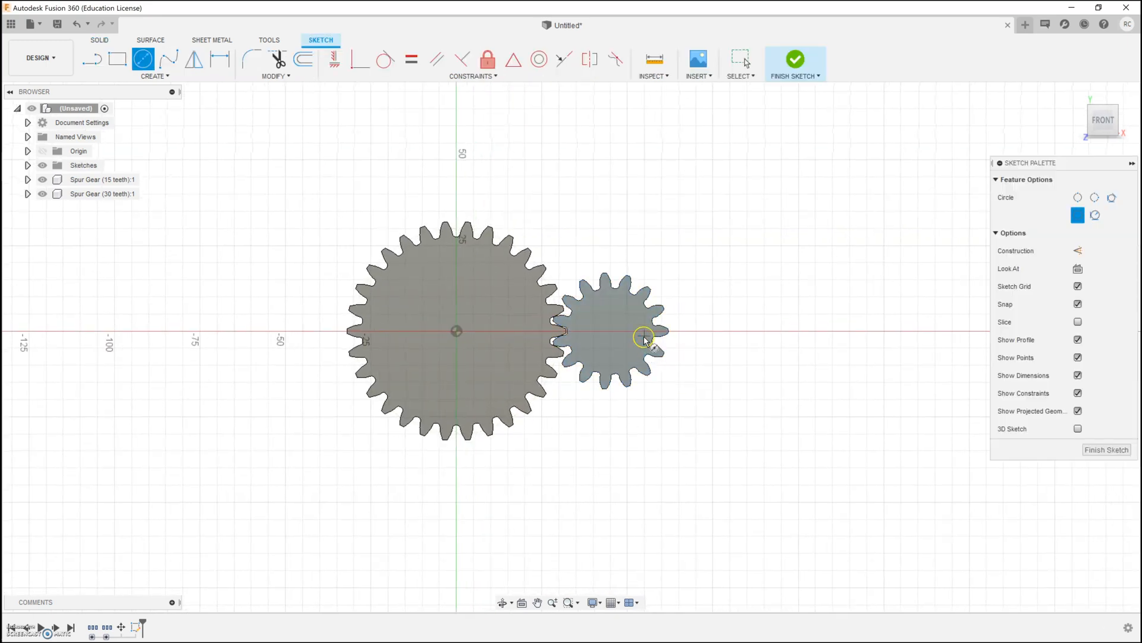
{"action": "left_click", "coordinate": [609, 331]}
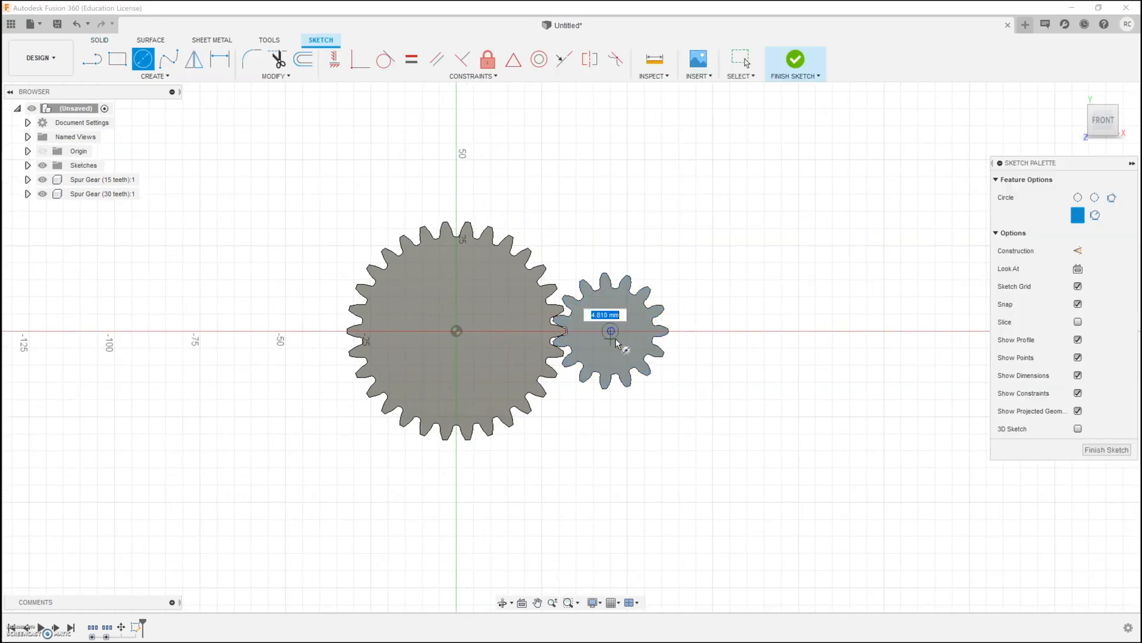
{"action": "type", "text": "5"}
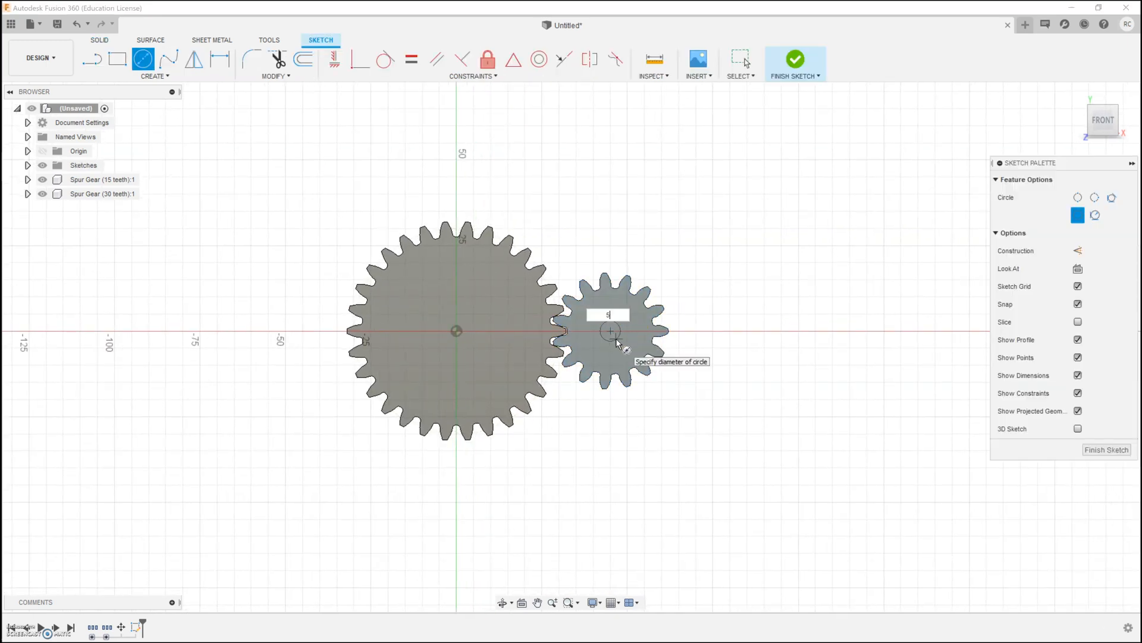
{"action": "key", "text": "Return"}
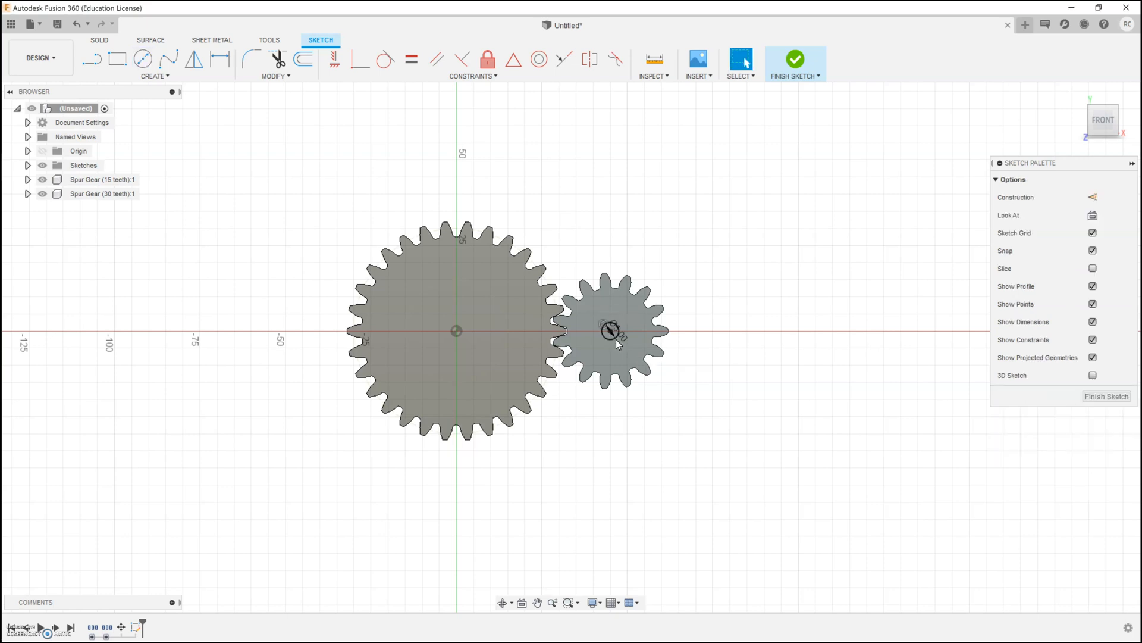
Step: Add a 5 mm diameter circle at the centre of the 30-tooth gear and finish the sketch
{"action": "key", "text": "c"}
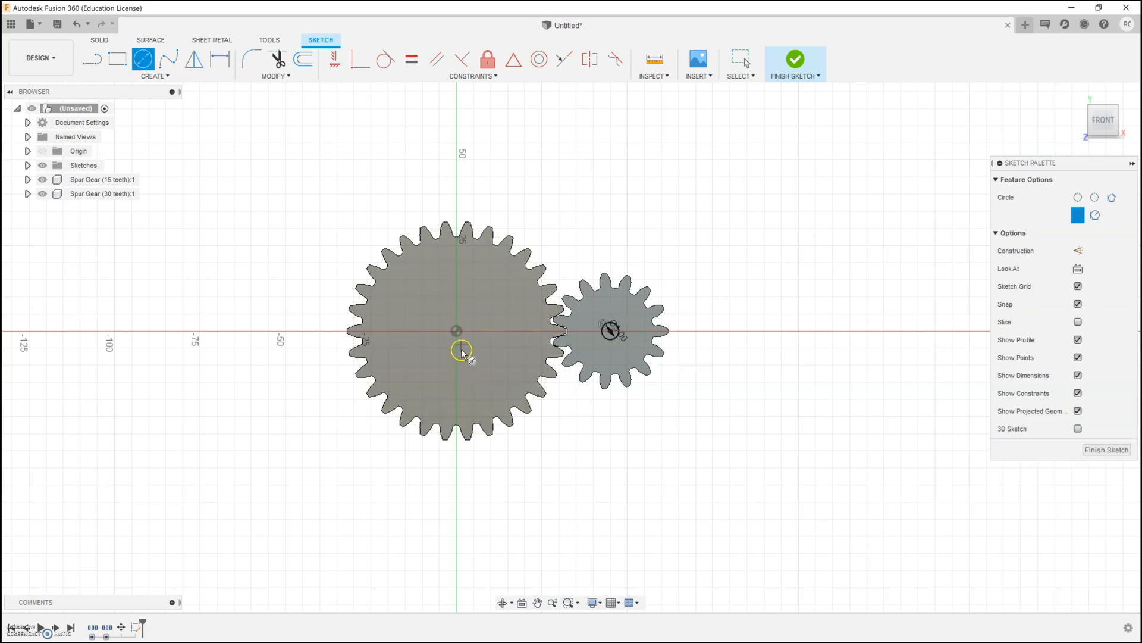
{"action": "left_click", "coordinate": [463, 335]}
{"action": "type", "text": "5"}
{"action": "key", "text": "Tab"}
{"action": "key", "text": "Return"}
{"action": "key", "text": "Escape"}
{"action": "scroll", "coordinate": [468, 339], "scroll_direction": "down", "scroll_amount": 3}
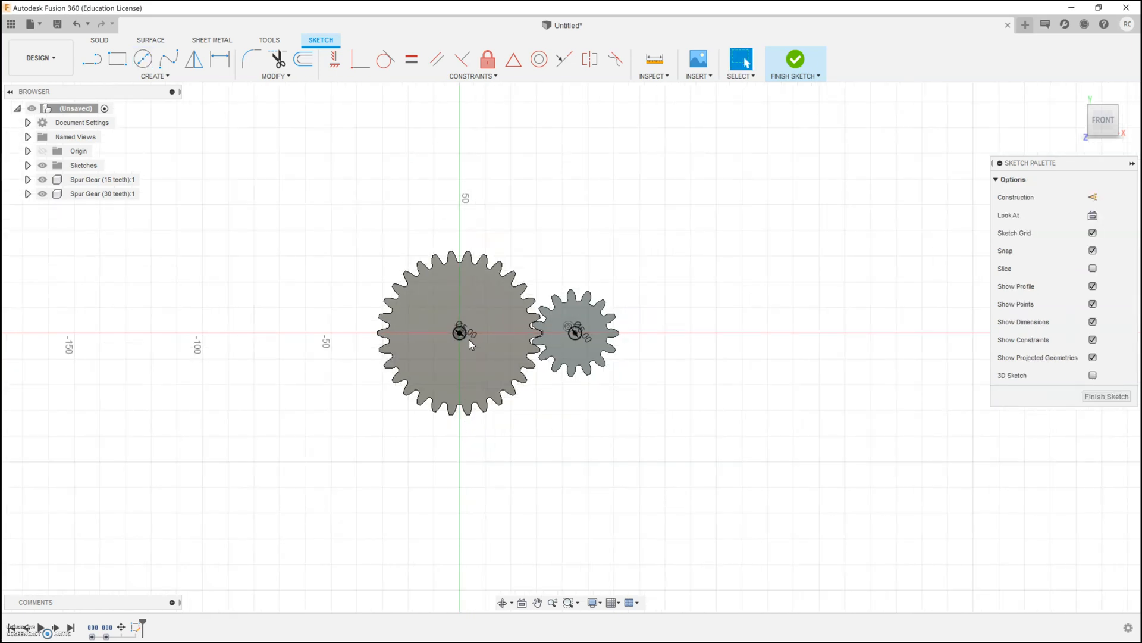
{"action": "left_click", "coordinate": [1093, 396]}
Step: Cut the 5 mm circles at both gear centres through the gears with a one-sided extrusion of -10 mm
{"action": "key", "text": "e"}
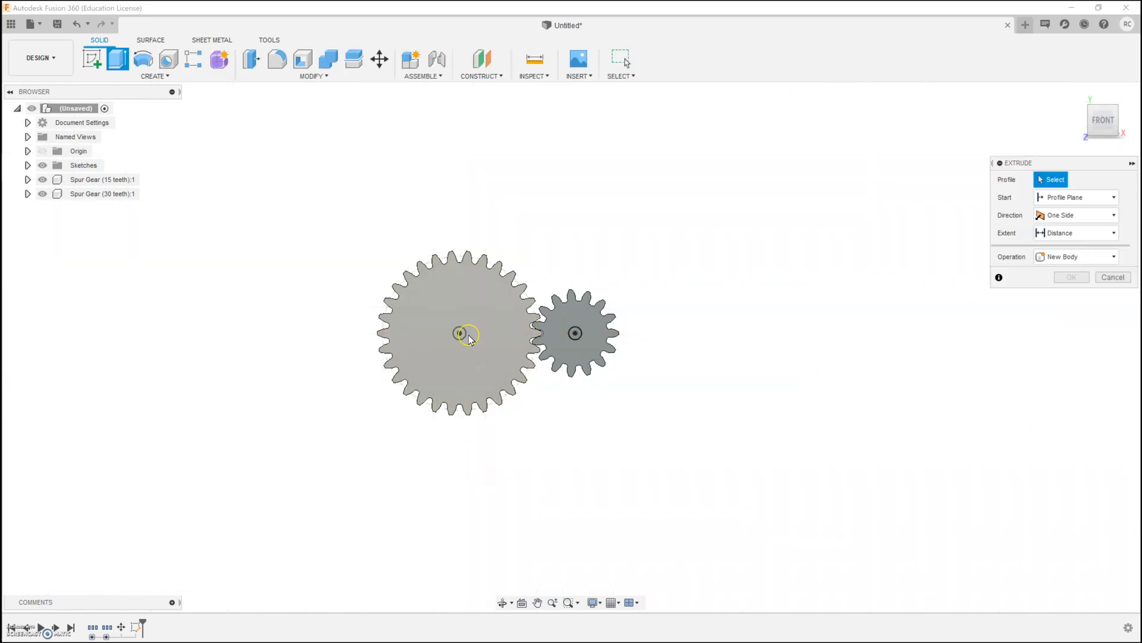
{"action": "left_click", "coordinate": [460, 335]}
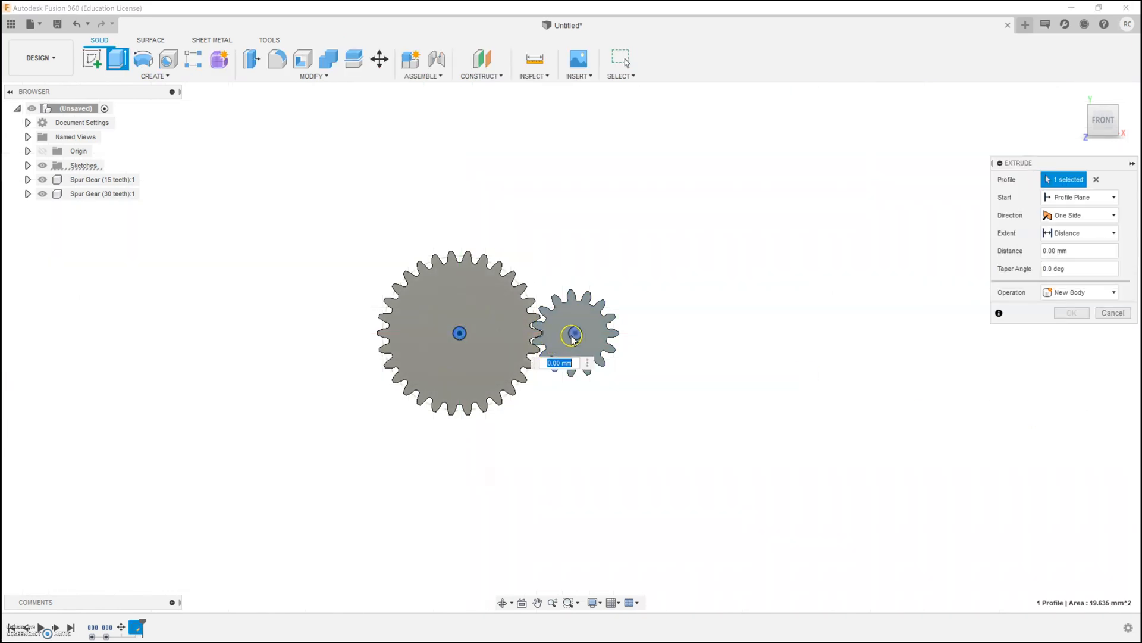
{"action": "left_click", "coordinate": [604, 336]}
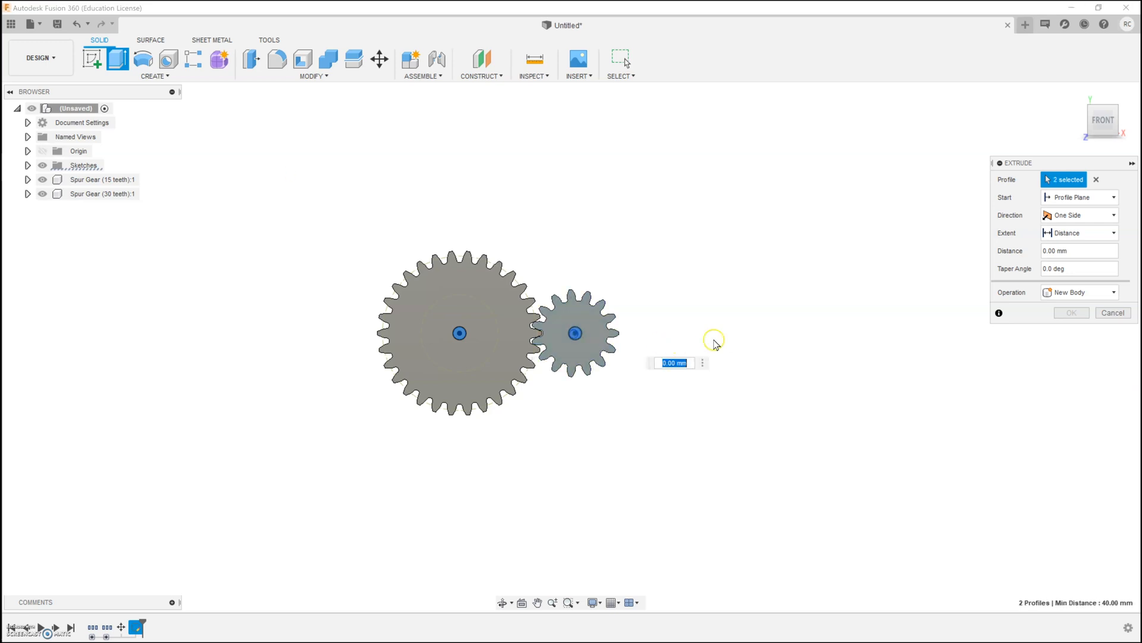
{"action": "left_click", "coordinate": [1104, 146]}
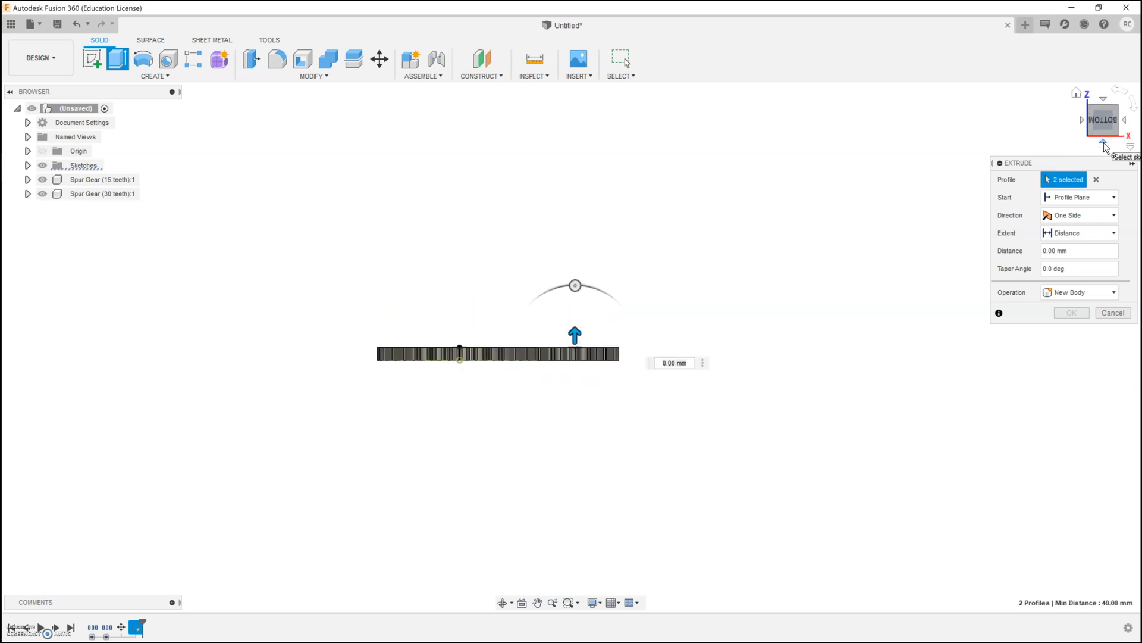
{"action": "left_click", "coordinate": [1083, 220]}
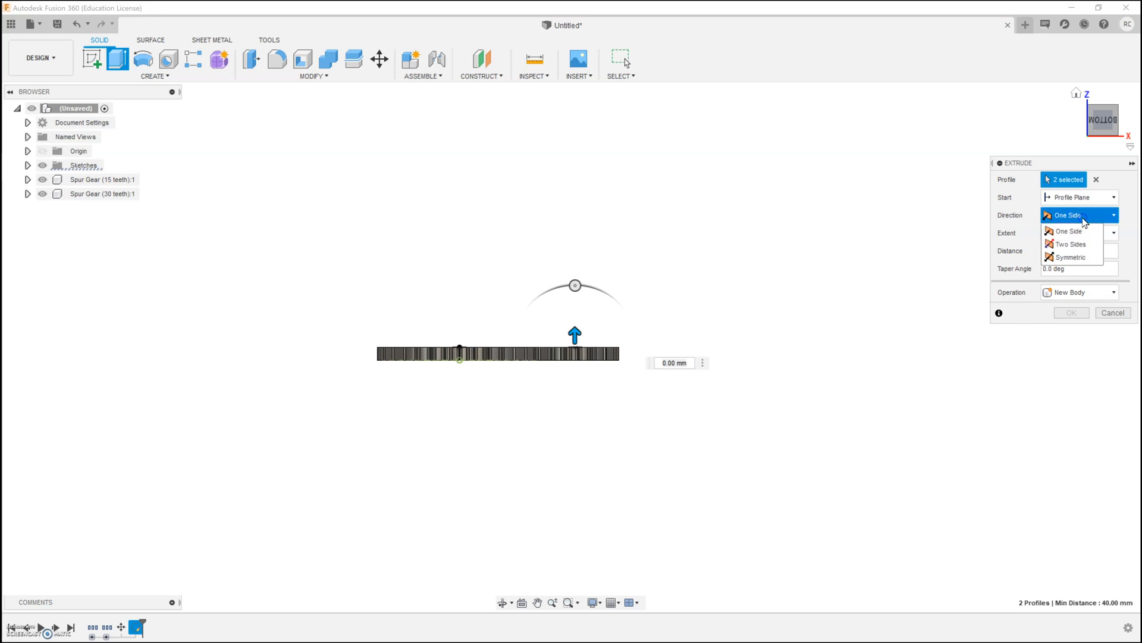
{"action": "left_click", "coordinate": [1070, 231]}
{"action": "left_click", "coordinate": [1106, 218]}
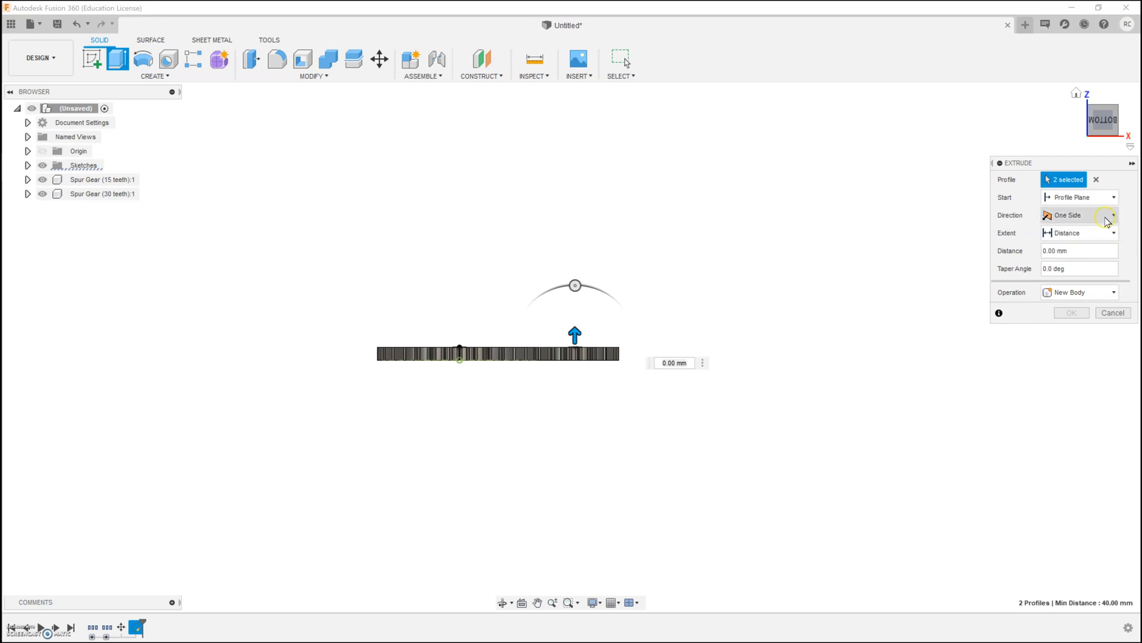
{"action": "left_click", "coordinate": [1104, 231]}
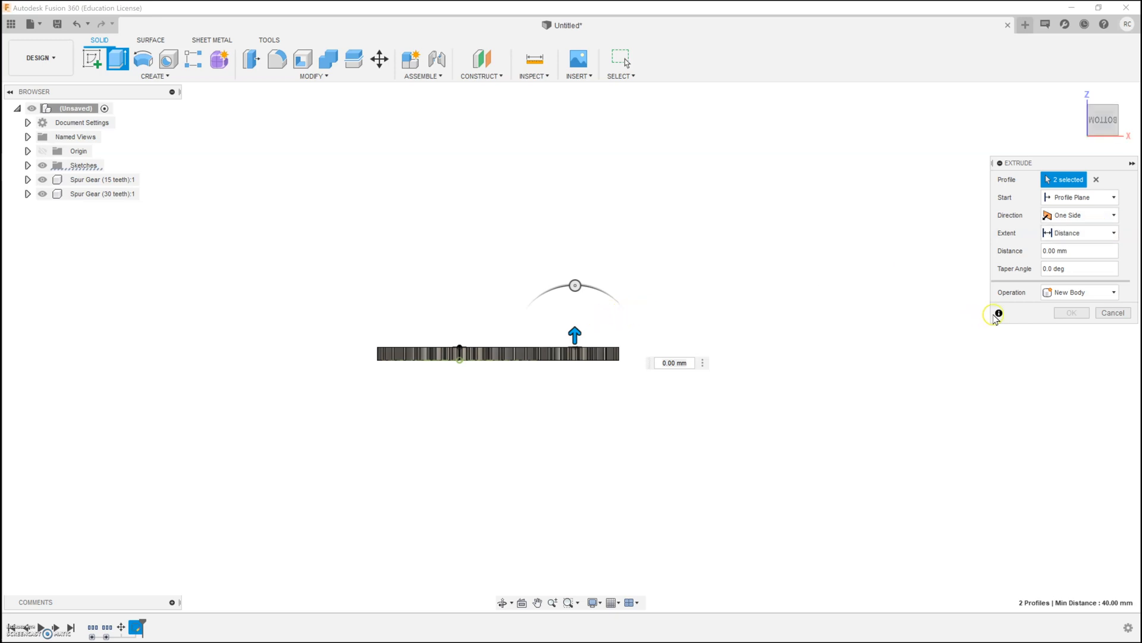
{"action": "left_click", "coordinate": [1068, 294]}
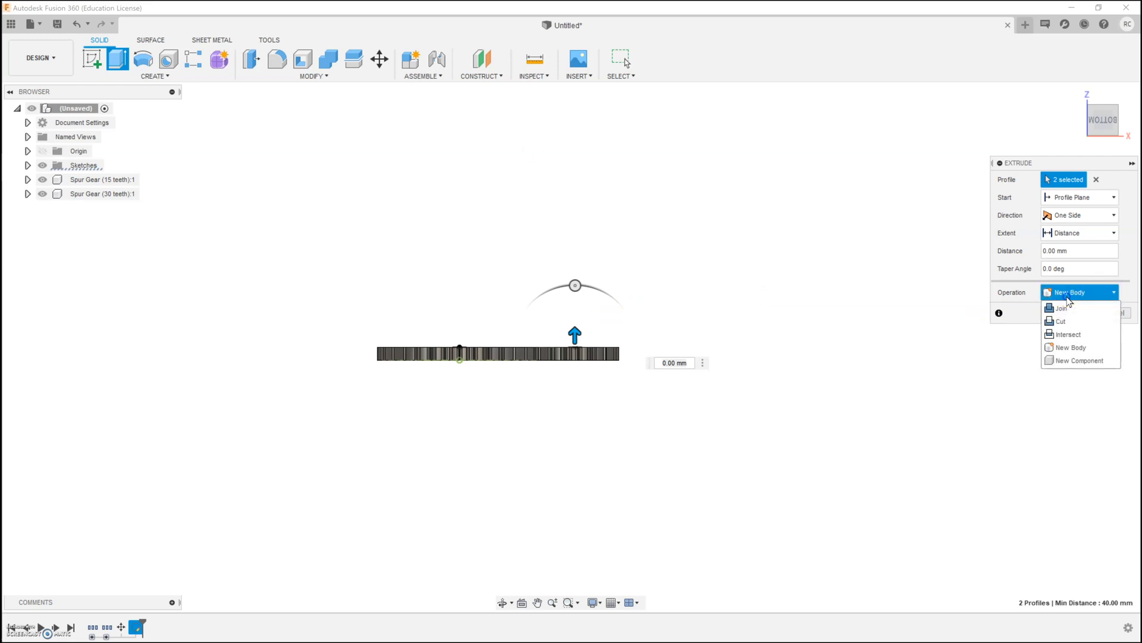
{"action": "left_click", "coordinate": [1067, 322]}
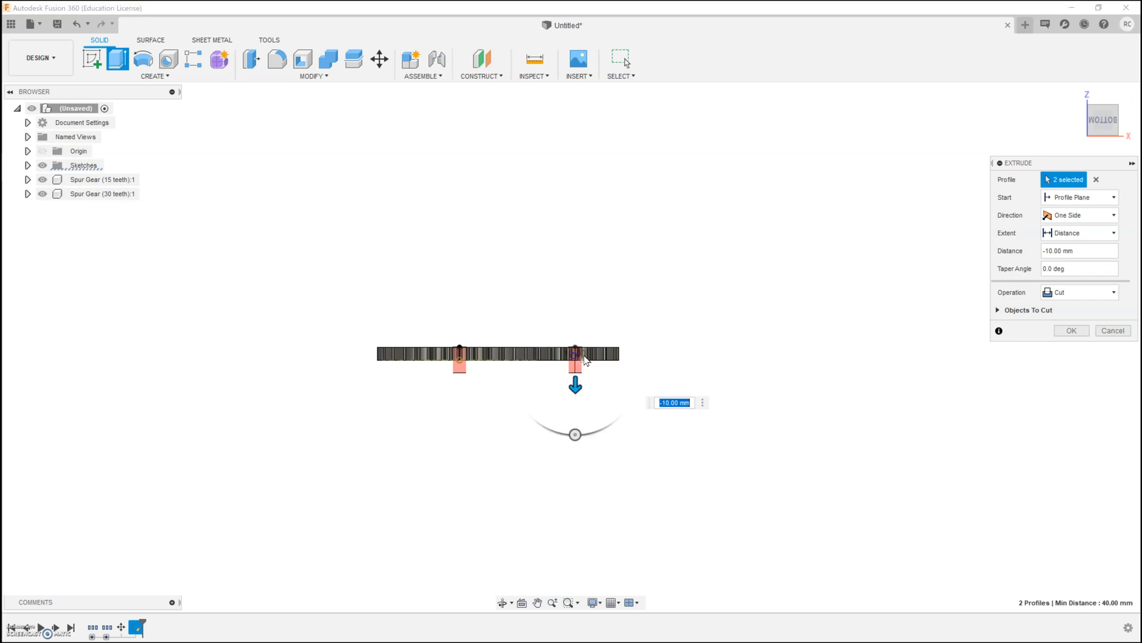
{"action": "left_click", "coordinate": [1073, 330]}
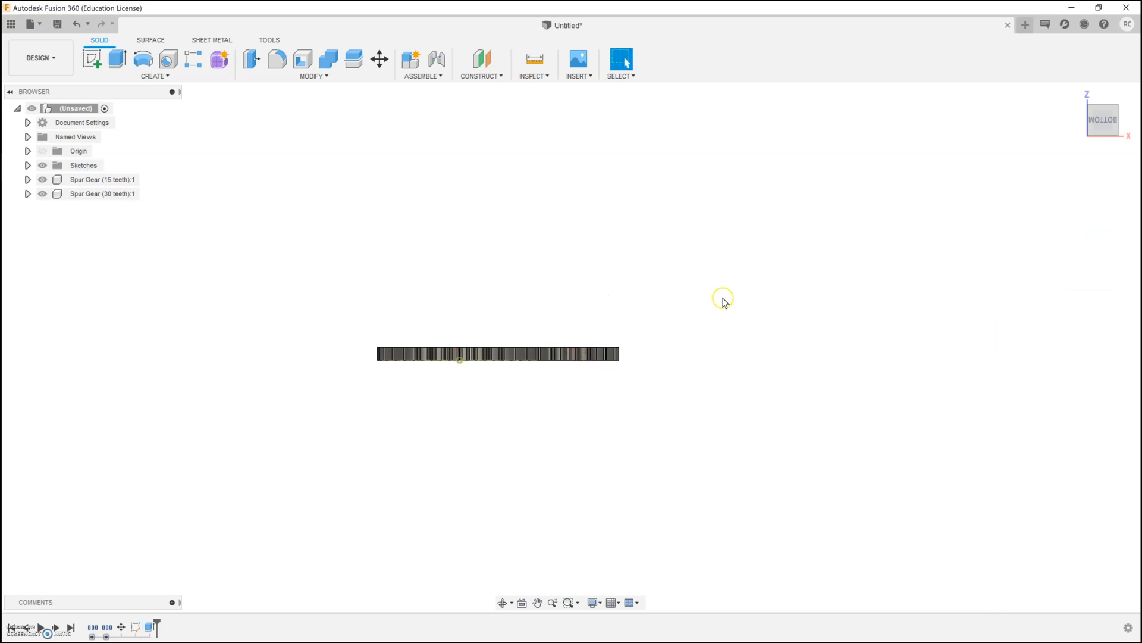
Step: Sketch a 4 mm diameter circle on the 15-tooth gear's front face, centred in its hole
{"action": "middle_click_drag", "start_coordinate": [759, 286], "coordinate": [730, 351], "text": "shift"}
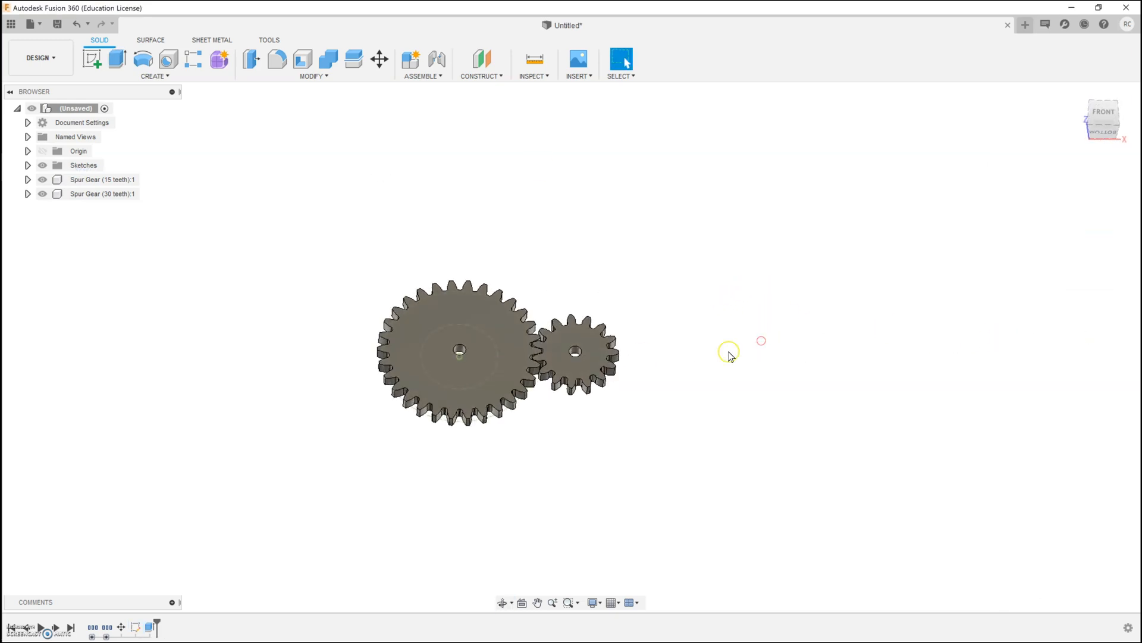
{"action": "scroll", "coordinate": [527, 350], "scroll_direction": "up", "scroll_amount": 5}
{"action": "scroll", "coordinate": [518, 351], "scroll_direction": "up", "scroll_amount": 3}
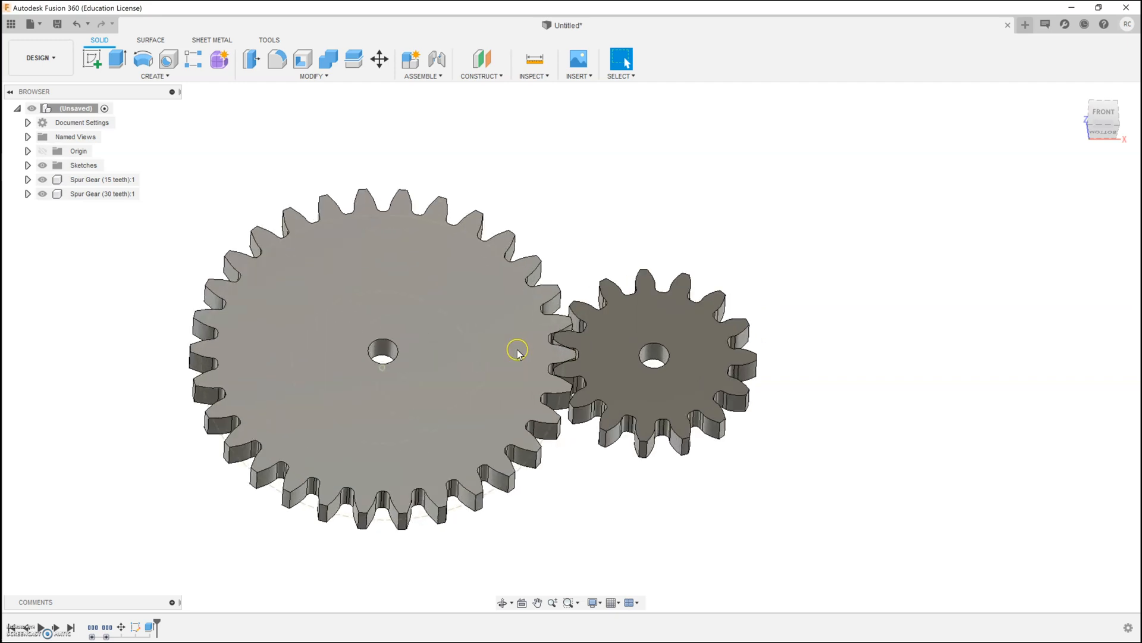
{"action": "middle_click_drag", "start_coordinate": [622, 233], "coordinate": [627, 254], "text": "shift"}
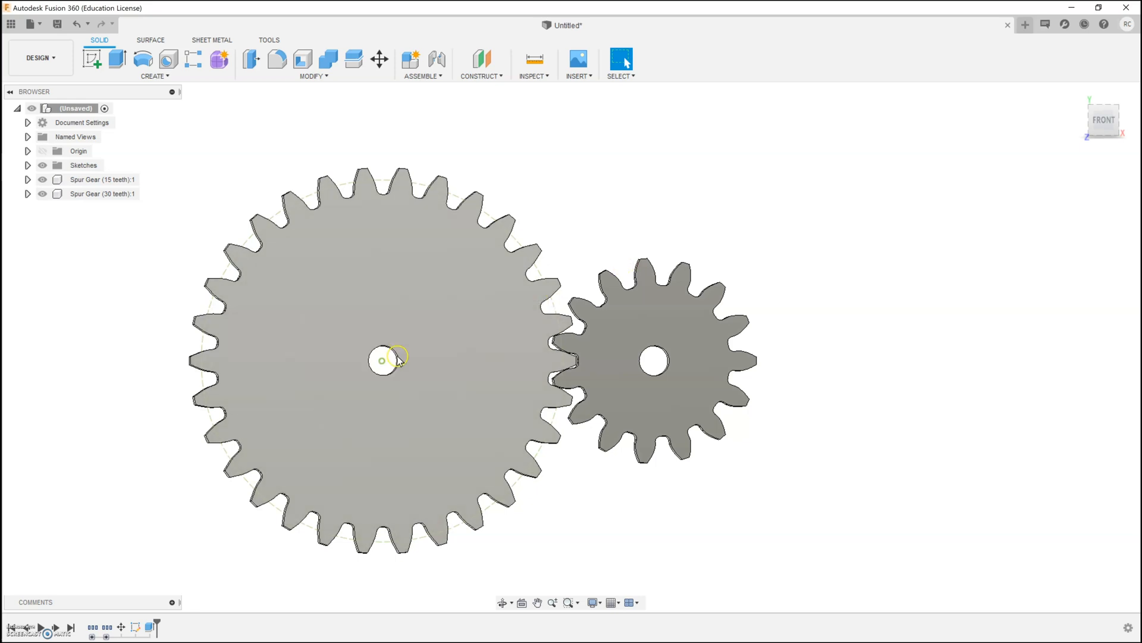
{"action": "left_click", "coordinate": [660, 335]}
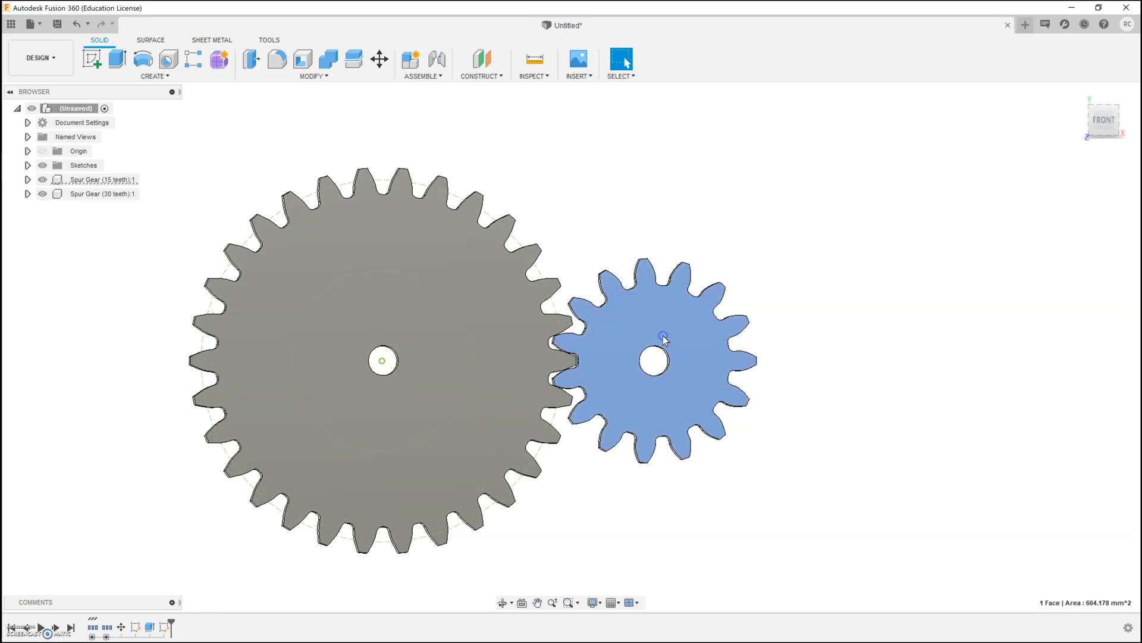
{"action": "key", "text": "c"}
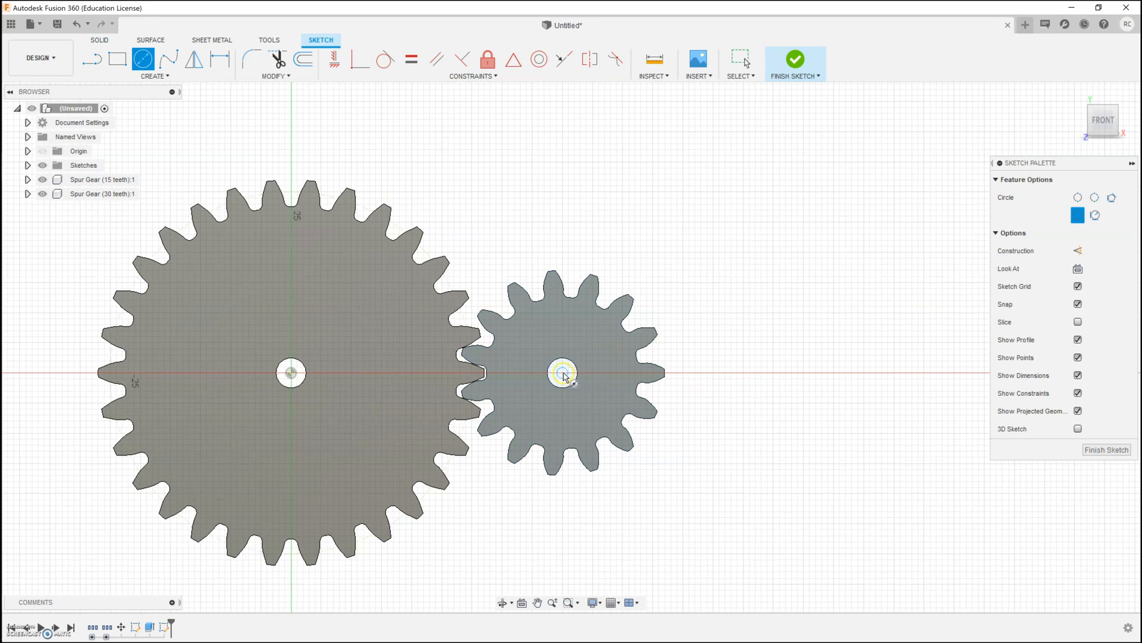
{"action": "left_click", "coordinate": [562, 373]}
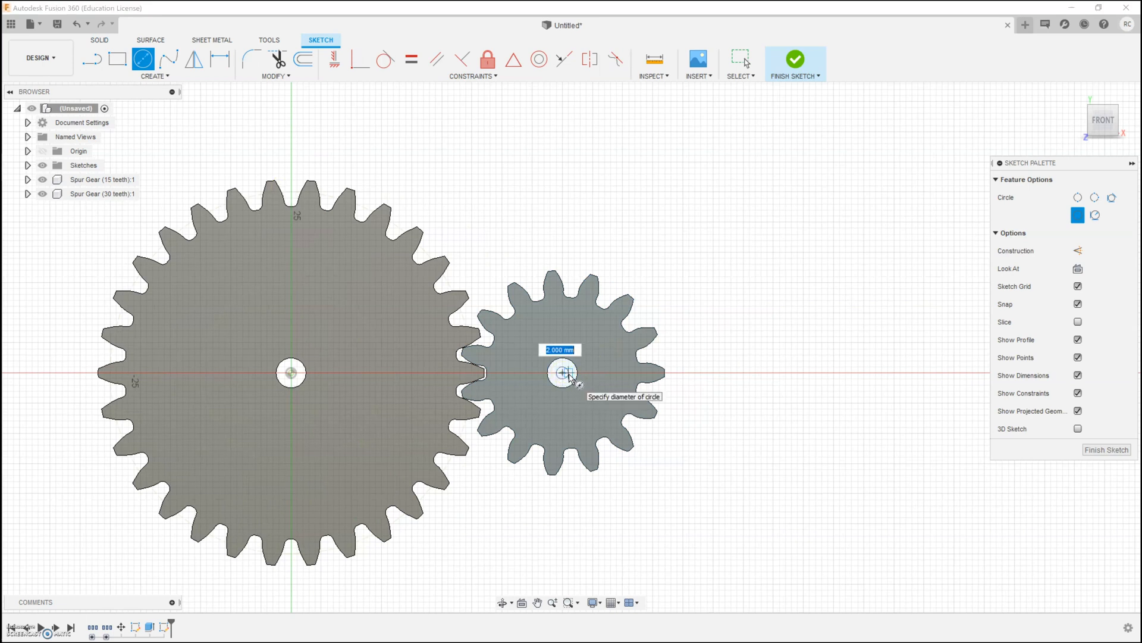
{"action": "type", "text": "4"}
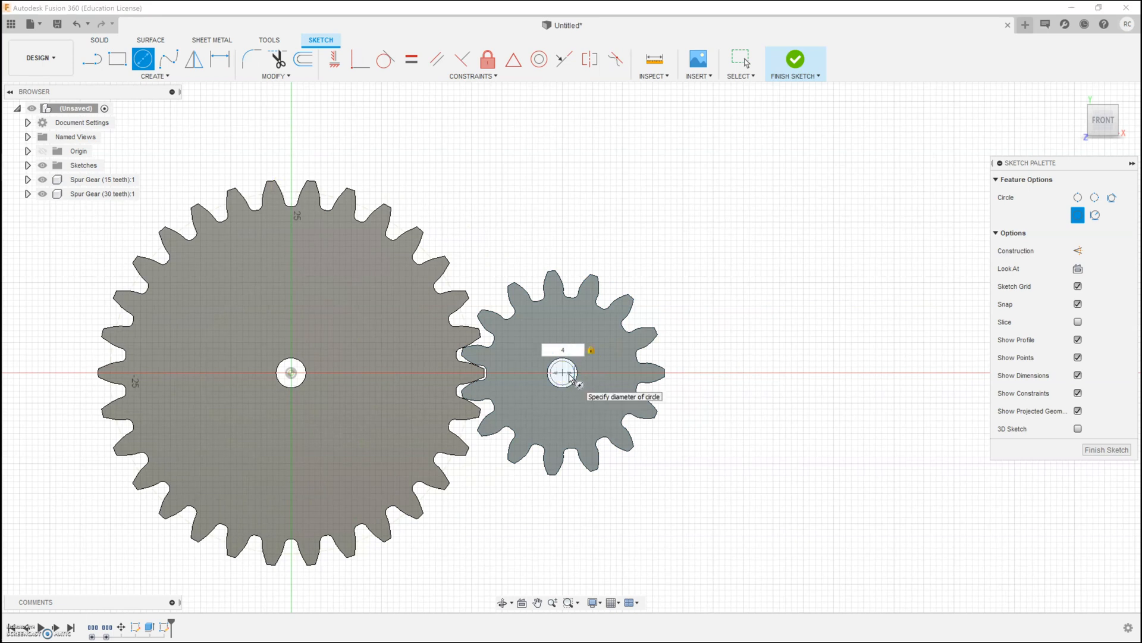
{"action": "key", "text": "Return"}
{"action": "key", "text": "Escape"}
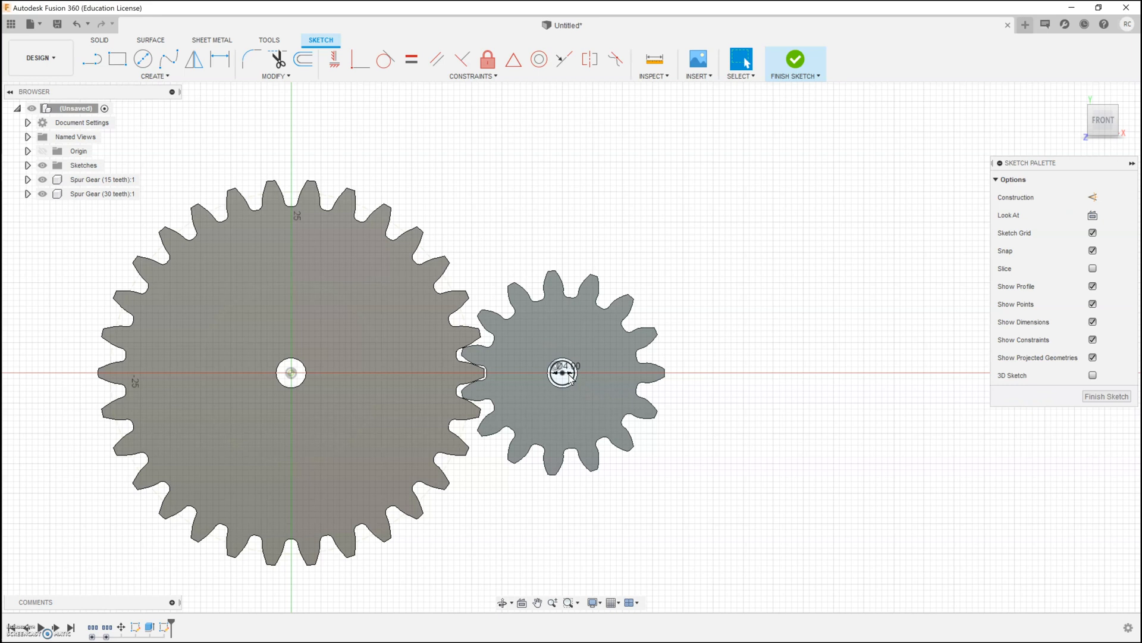
Step: Add a 4 mm diameter circle centred in the 30-tooth gear's hole
{"action": "key", "text": "c"}
{"action": "left_click", "coordinate": [291, 374]}
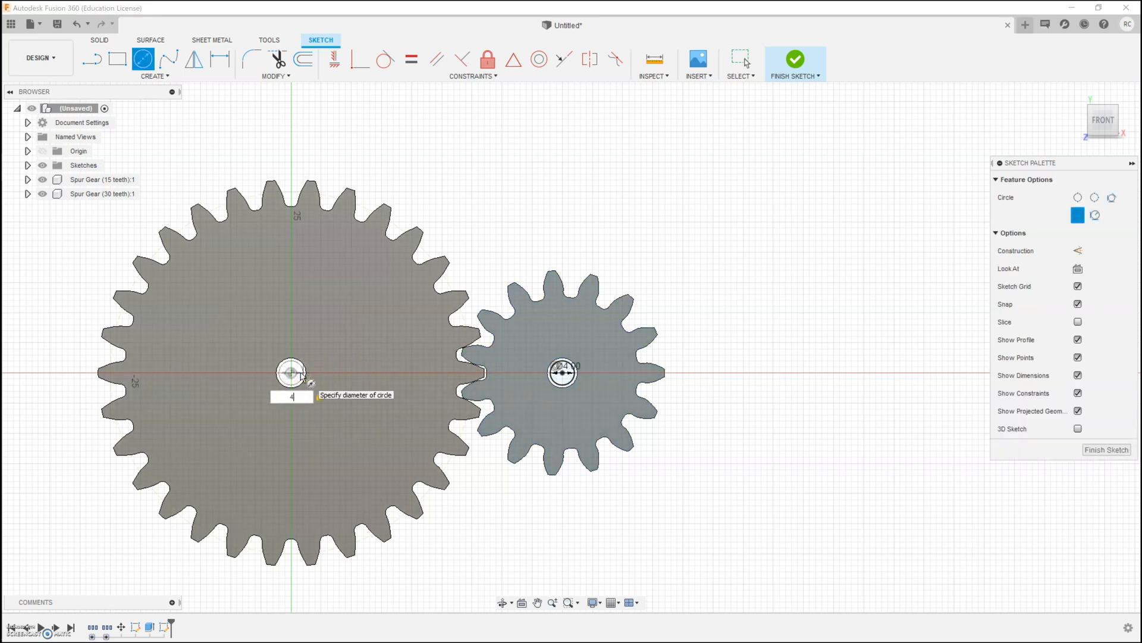
{"action": "key", "text": "Return"}
{"action": "key", "text": "Escape"}
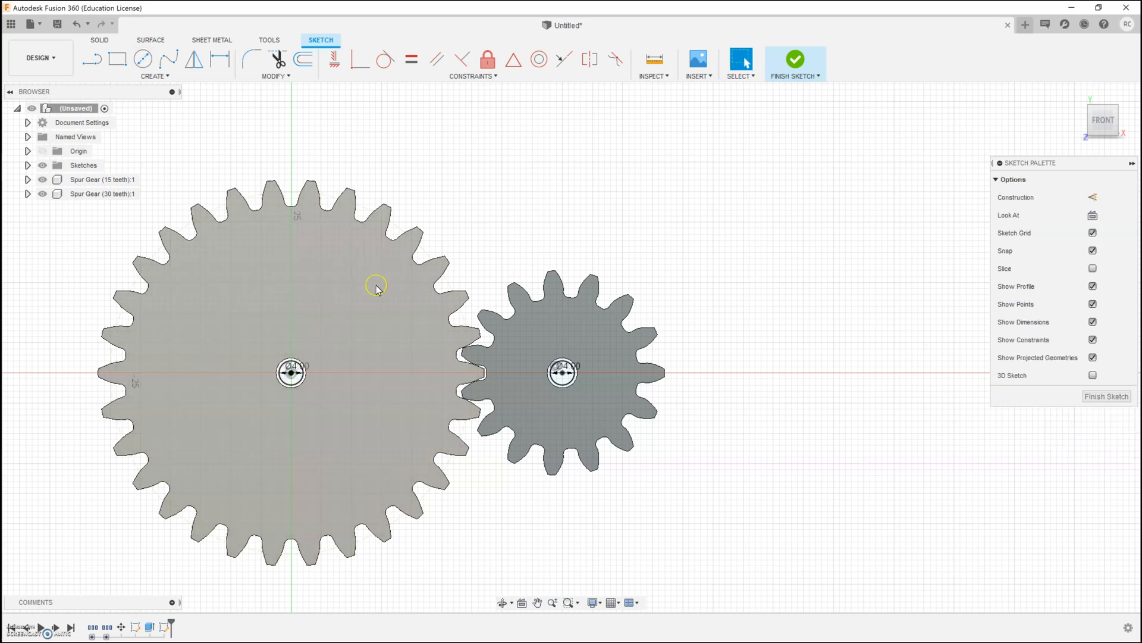
Step: Set up an extrusion of both 4 mm circles with the direction set to Two Sides
{"action": "middle_click", "coordinate": [493, 216], "text": "shift"}
{"action": "middle_click_drag", "start_coordinate": [493, 159], "coordinate": [494, 146], "text": "shift"}
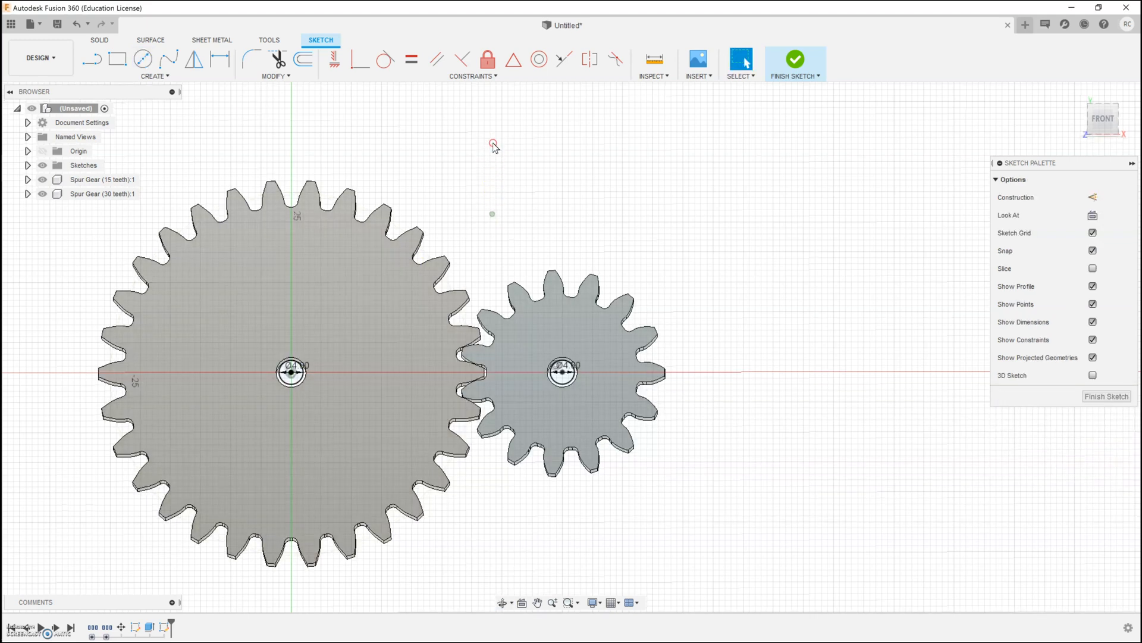
{"action": "key", "text": "e"}
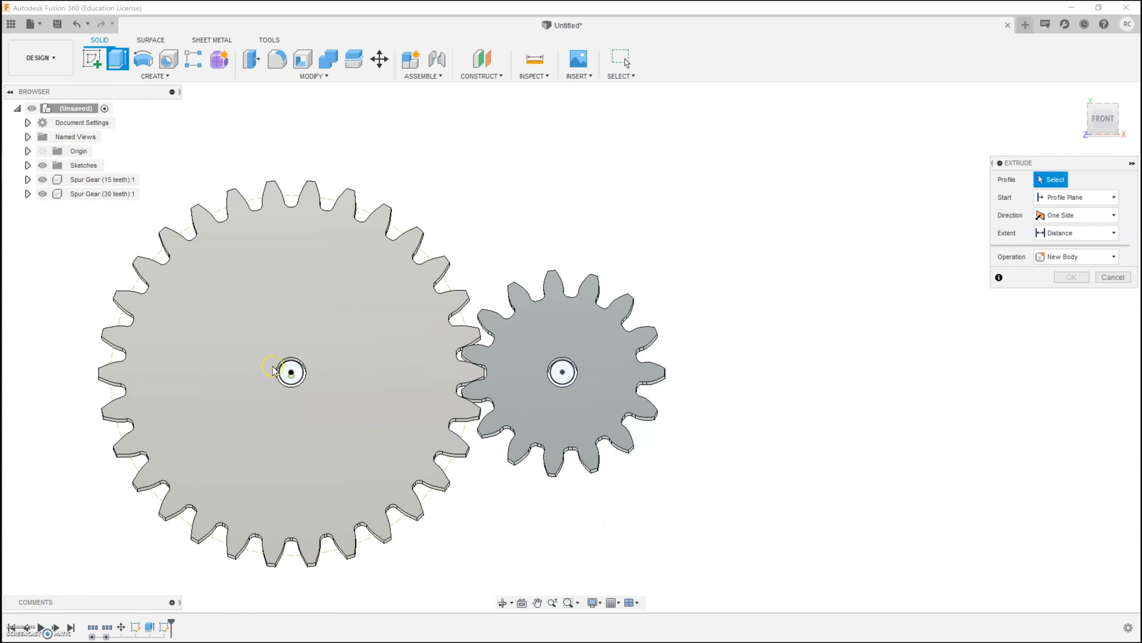
{"action": "left_click", "coordinate": [291, 372]}
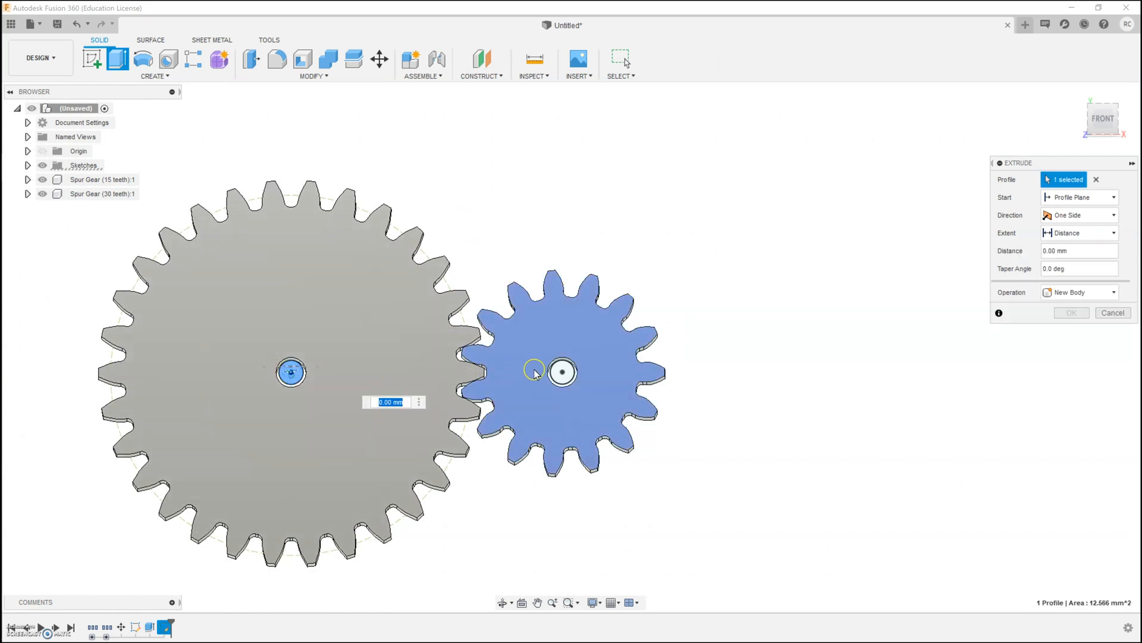
{"action": "left_click", "coordinate": [562, 372]}
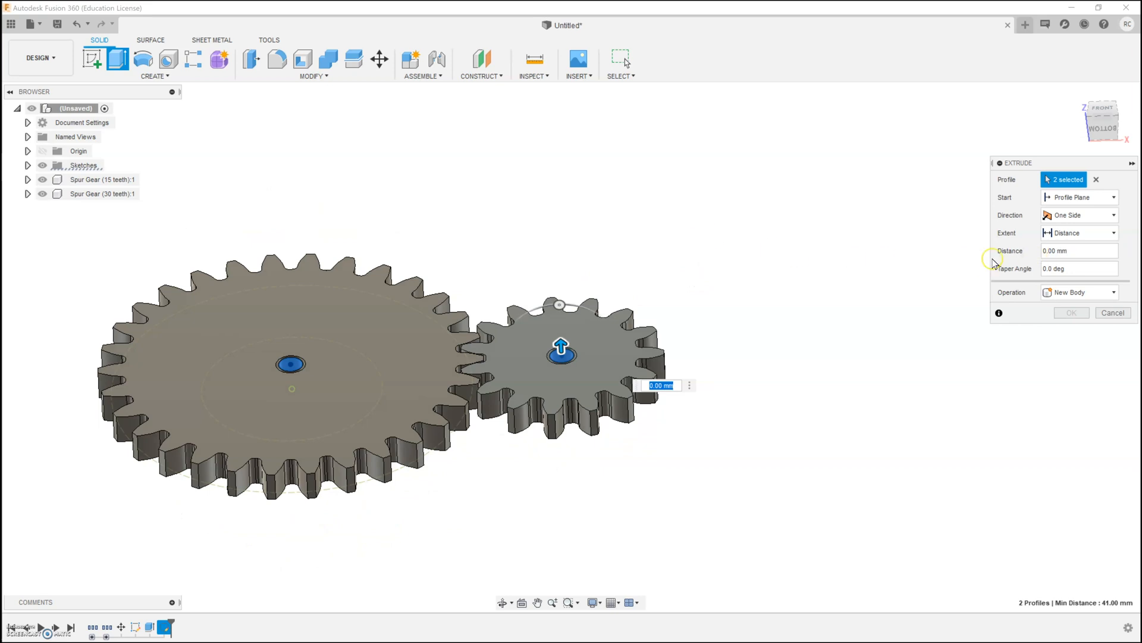
{"action": "middle_click_drag", "start_coordinate": [799, 297], "coordinate": [798, 282], "text": "shift"}
{"action": "middle_click", "coordinate": [799, 283]}
{"action": "middle_click", "coordinate": [799, 283]}
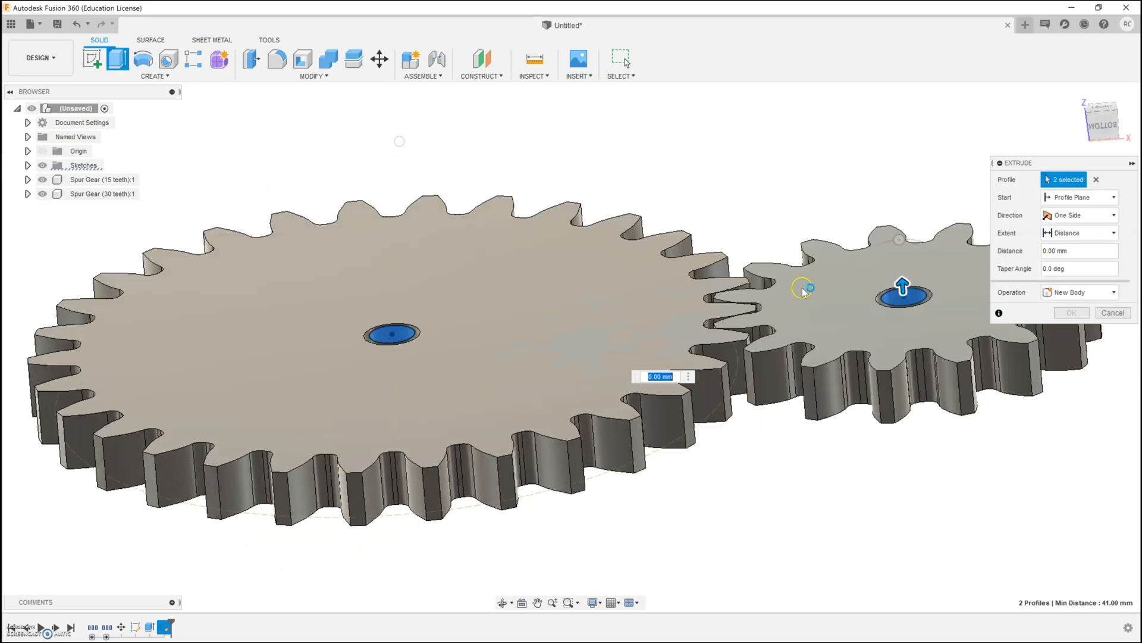
{"action": "left_click", "coordinate": [1088, 215]}
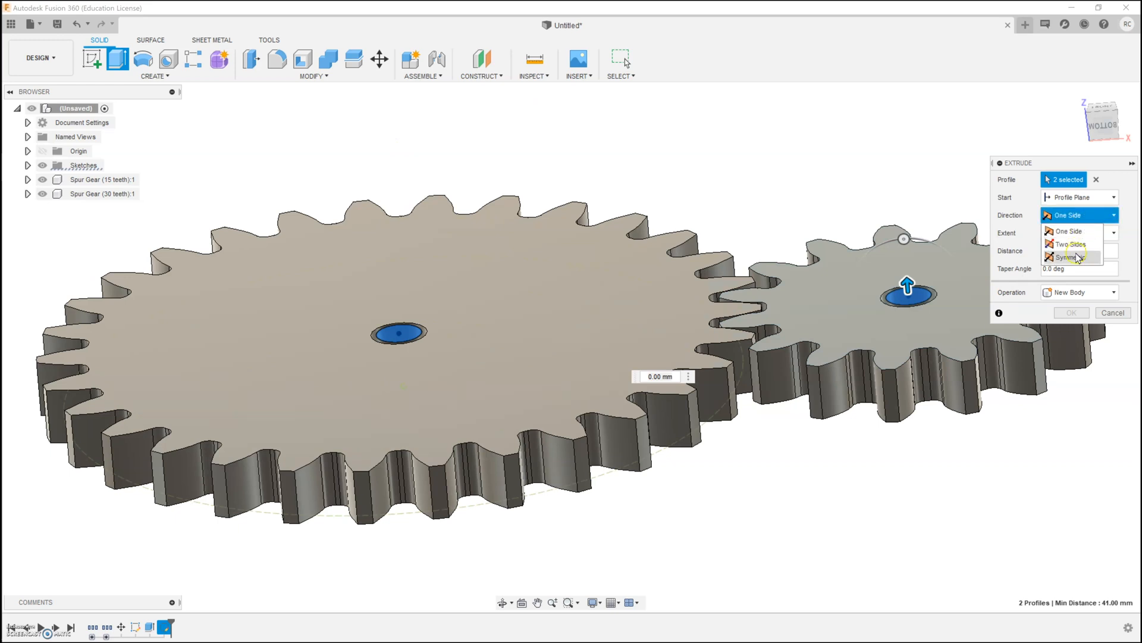
{"action": "left_click", "coordinate": [1071, 244]}
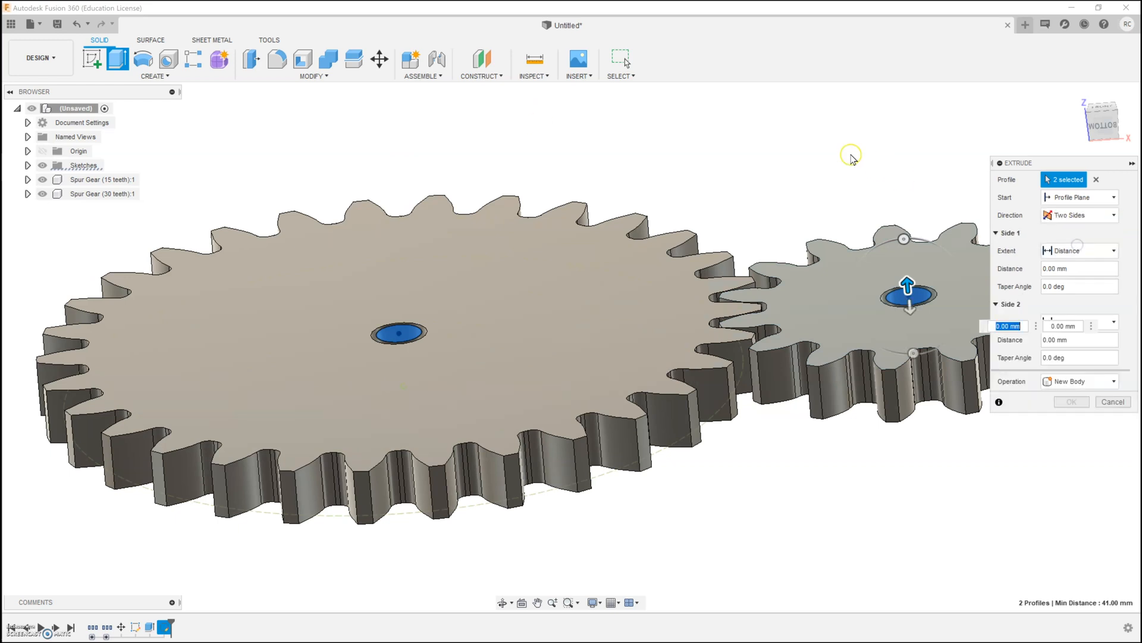
Step: Extrude the two shafts as new bodies, 5 mm on side 1 and 10 mm on side 2
{"action": "scroll", "coordinate": [851, 156], "scroll_direction": "down", "scroll_amount": 2}
{"action": "middle_click_drag", "start_coordinate": [851, 156], "coordinate": [850, 141], "text": "shift"}
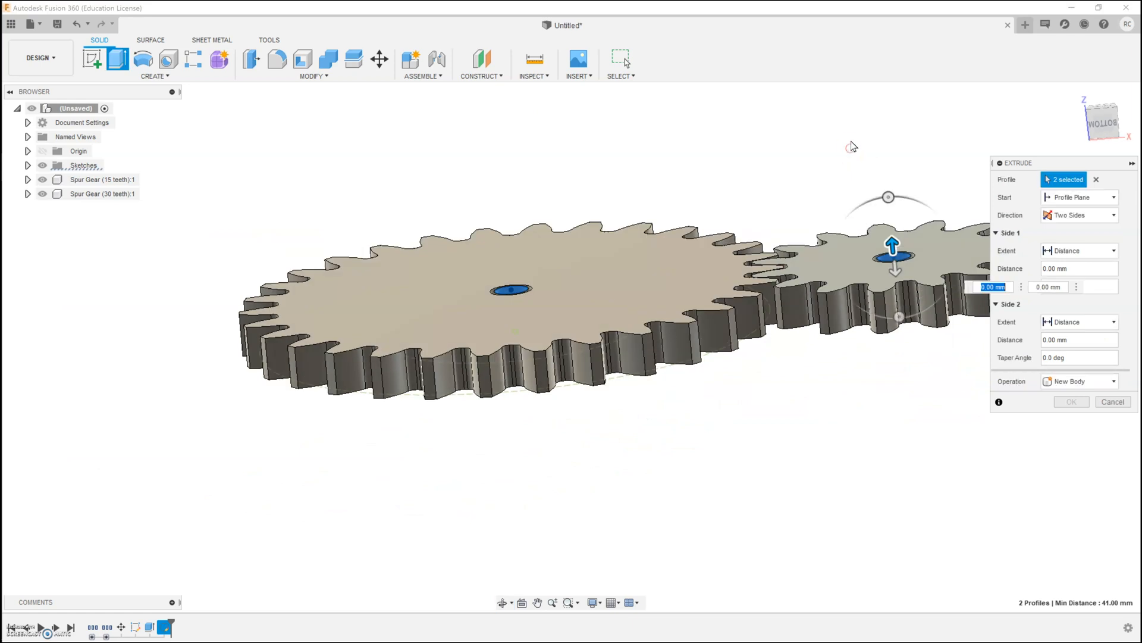
{"action": "type", "text": "5"}
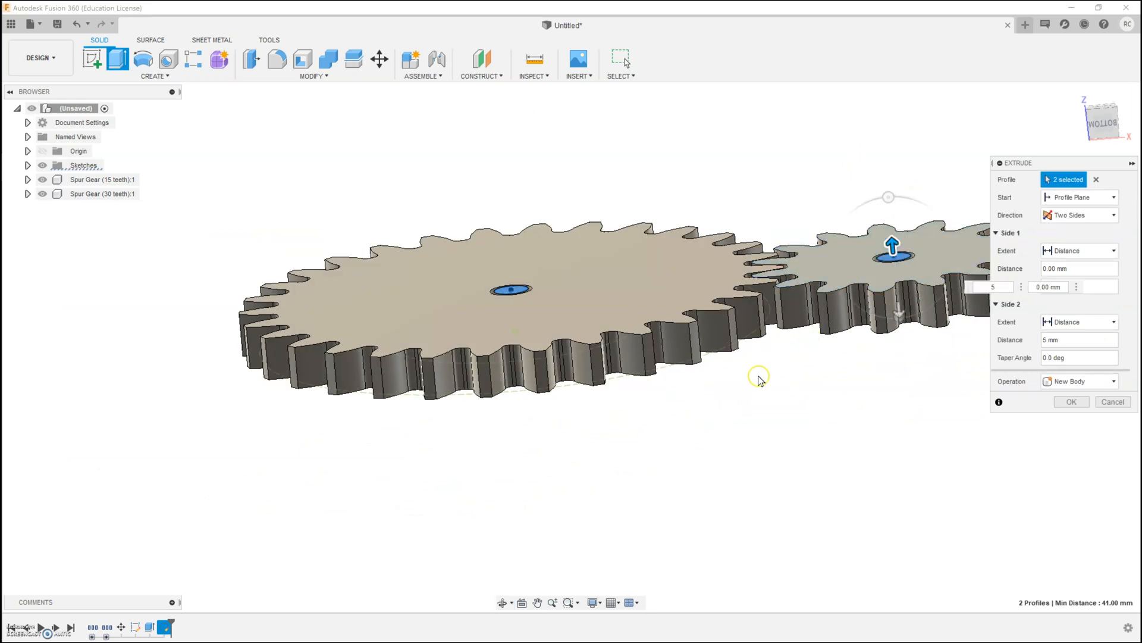
{"action": "left_click_drag", "start_coordinate": [892, 246], "coordinate": [889, 227]}
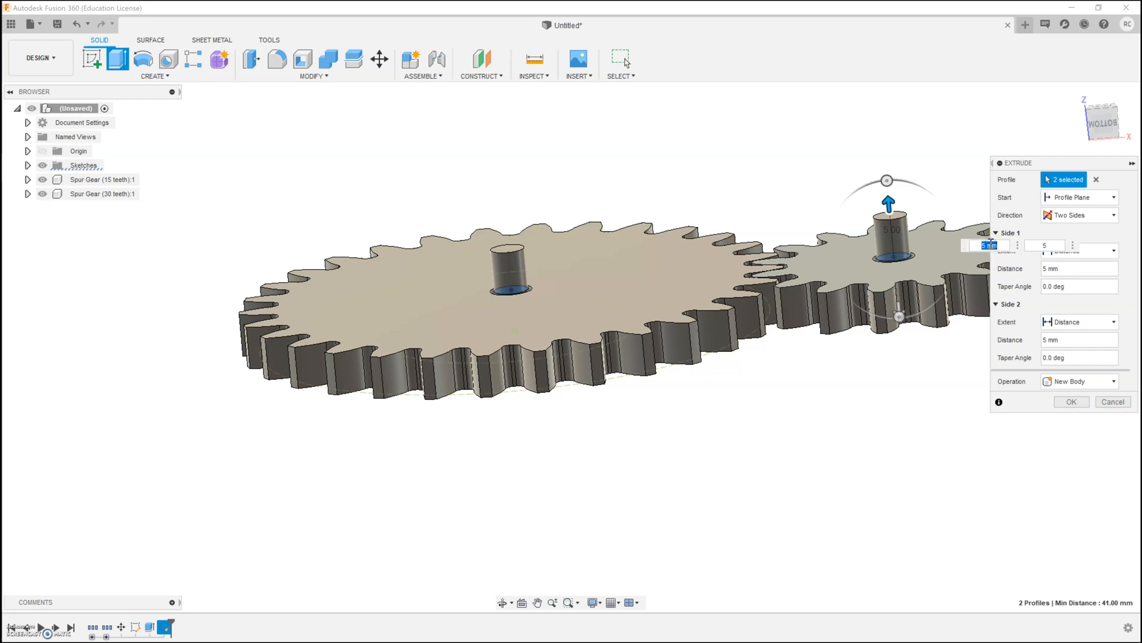
{"action": "mouse_move", "coordinate": [884, 391]}
{"action": "middle_mouse_down", "text": "shift"}
{"action": "mouse_move", "coordinate": [866, 362]}
{"action": "mouse_move", "coordinate": [870, 375]}
{"action": "middle_mouse_up", "text": "shift"}
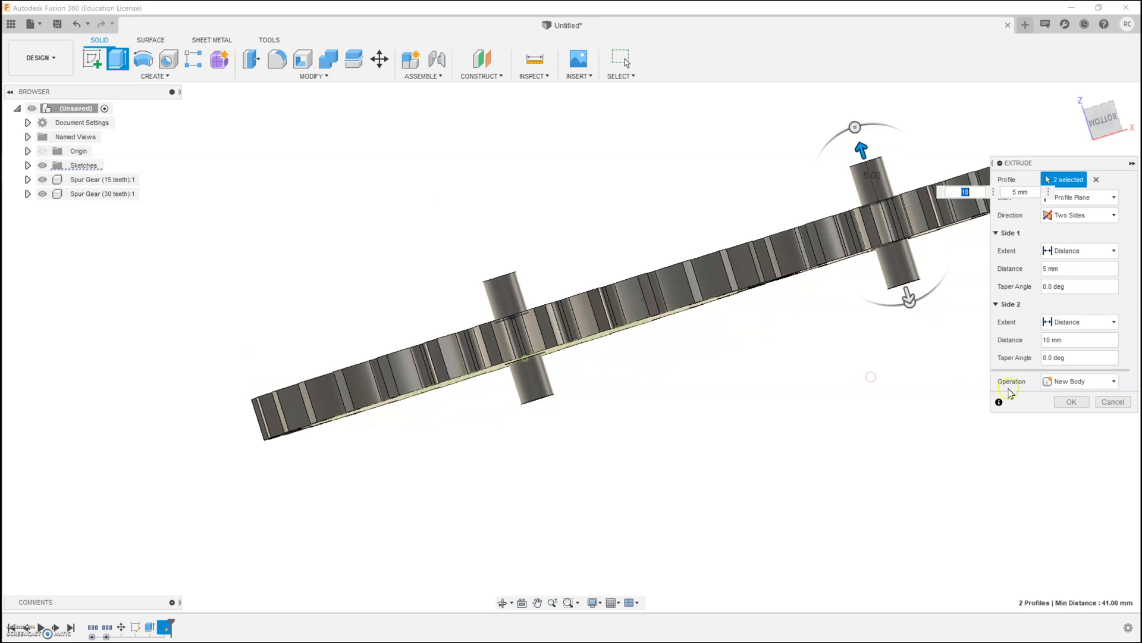
{"action": "left_click", "coordinate": [1060, 404]}
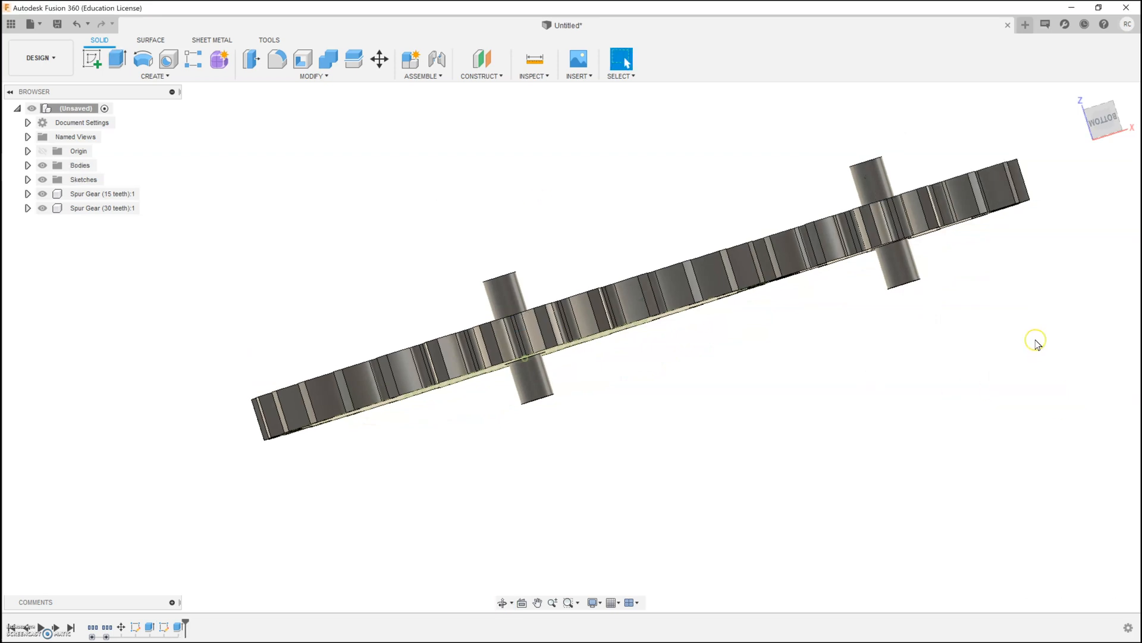
{"action": "type", "text": "s"}
{"action": "type", "text": "a"}
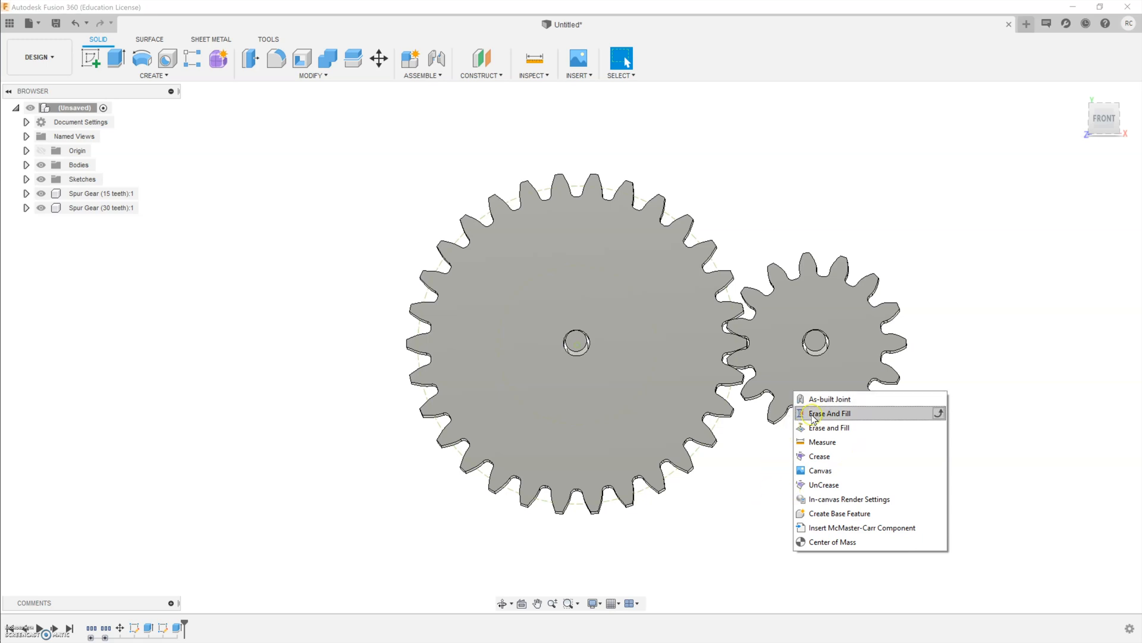
{"action": "left_click", "coordinate": [766, 484]}
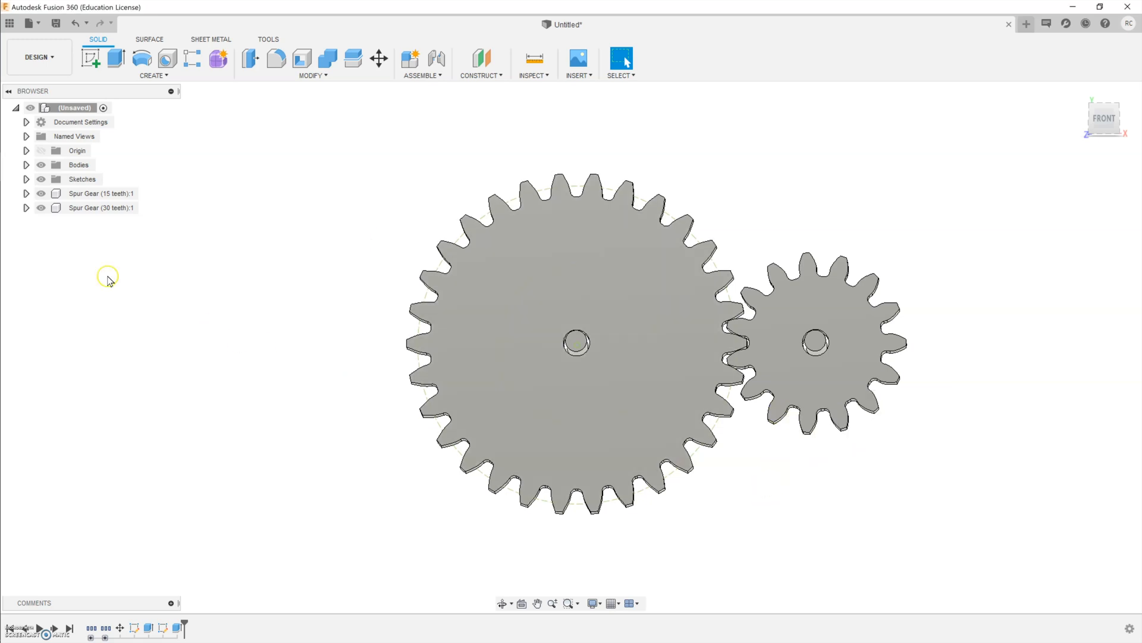
Step: Create components from the gear bodies inside the 30-tooth and 15-tooth spur gears
{"action": "left_click", "coordinate": [26, 194]}
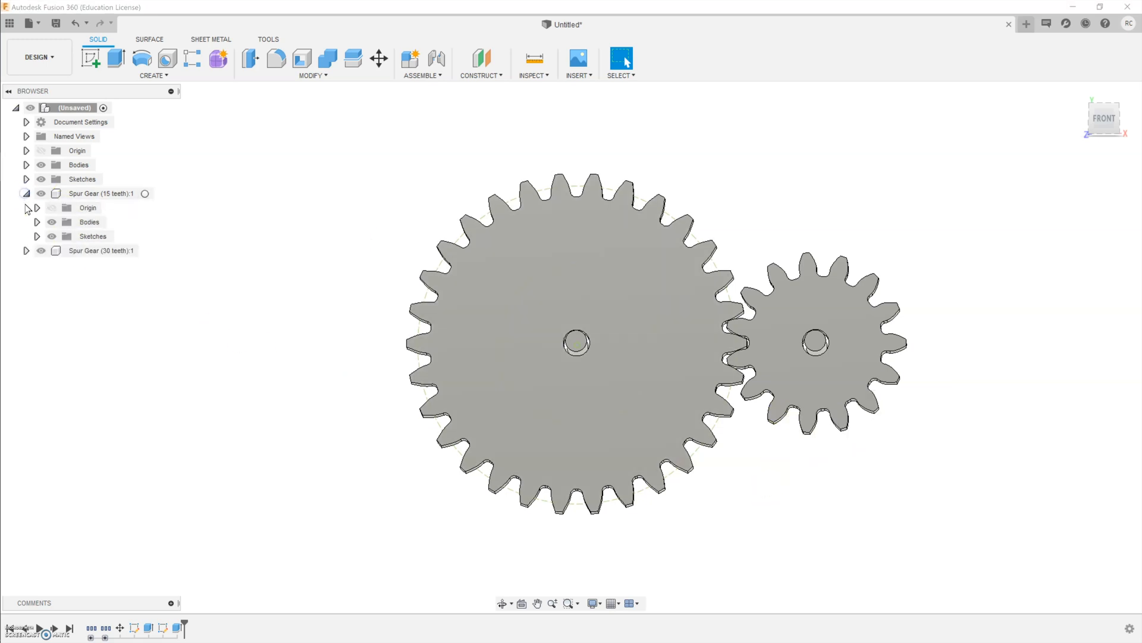
{"action": "left_click", "coordinate": [25, 251]}
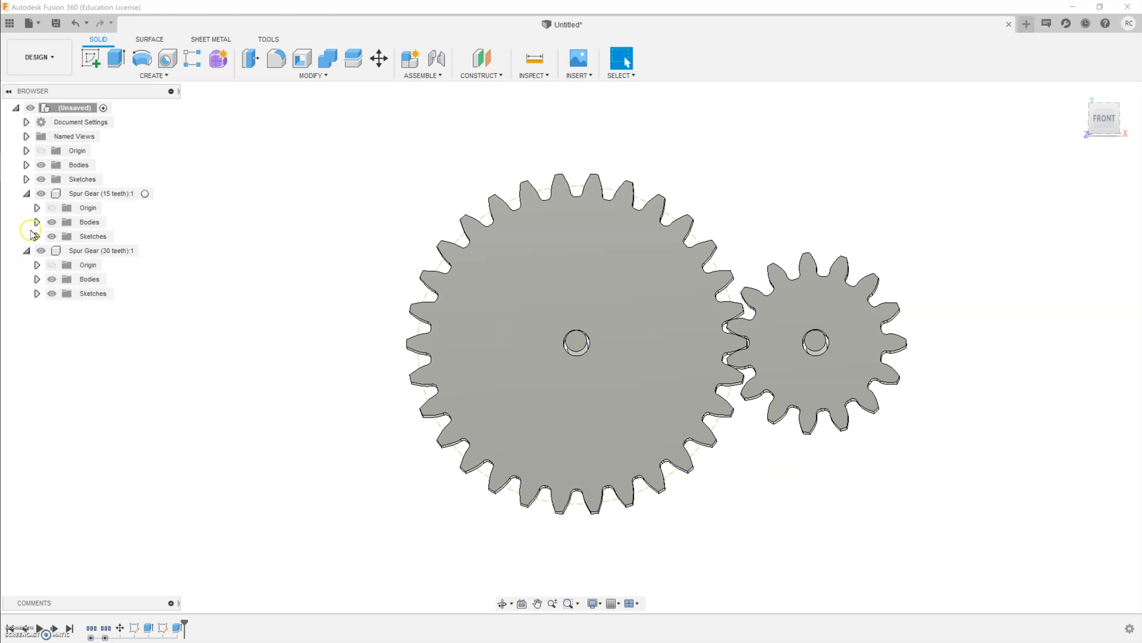
{"action": "left_click", "coordinate": [37, 222]}
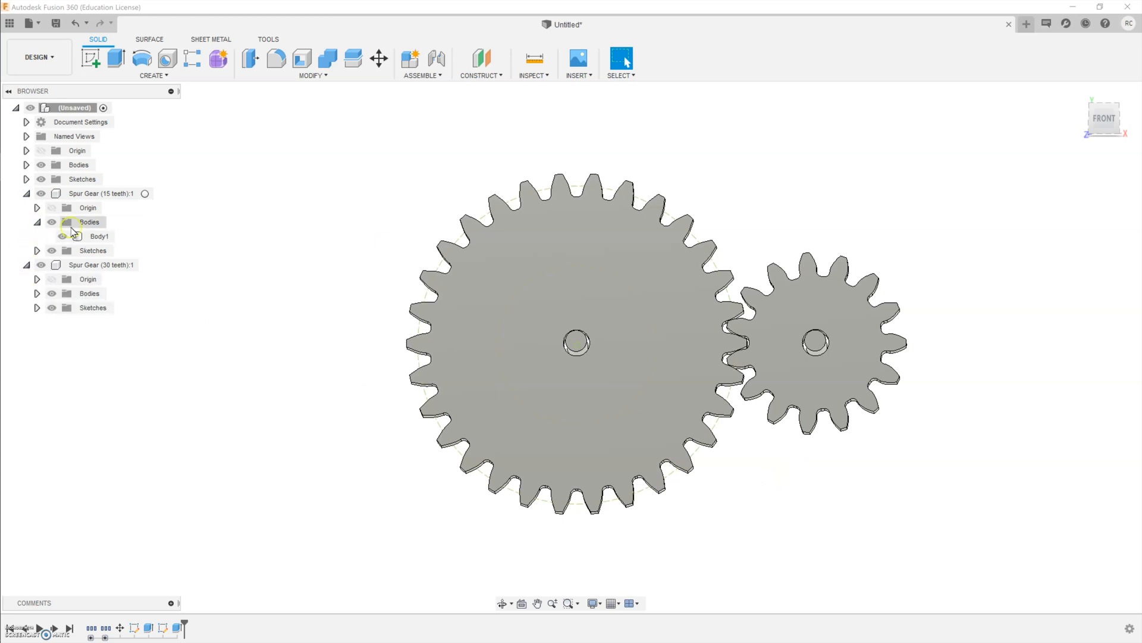
{"action": "left_click", "coordinate": [37, 294]}
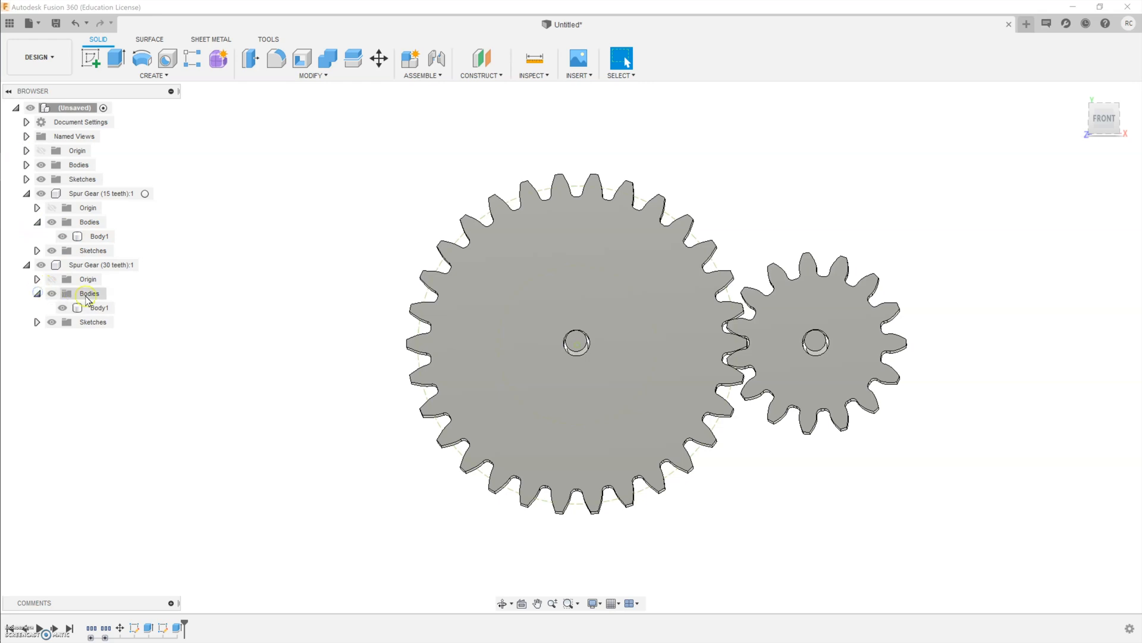
{"action": "left_click", "coordinate": [90, 306]}
{"action": "right_click", "coordinate": [89, 305]}
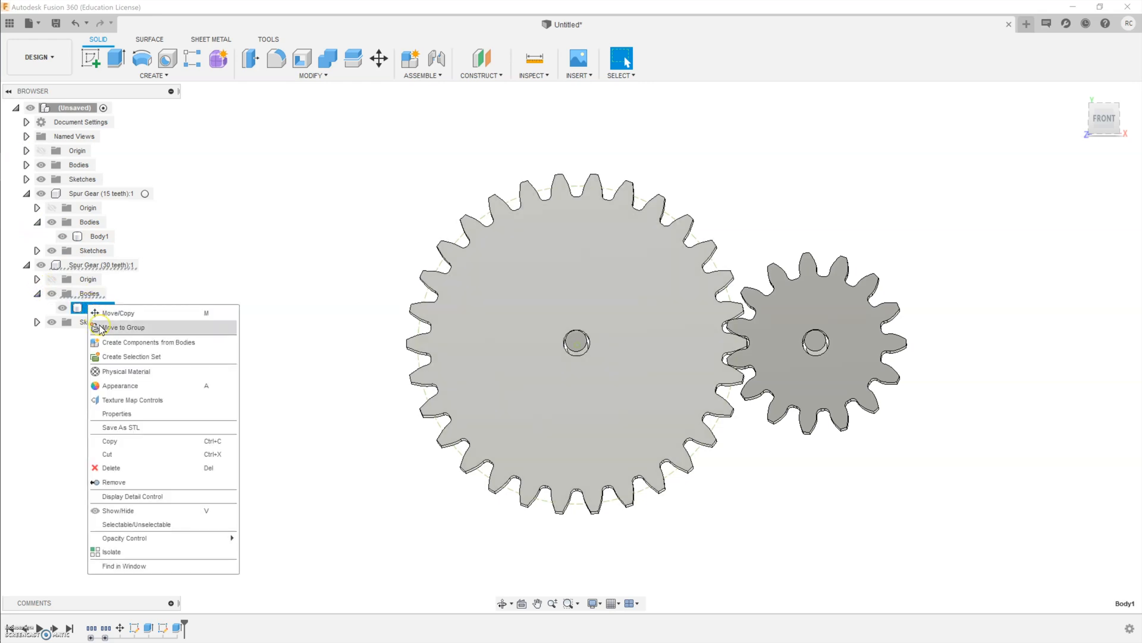
{"action": "left_click", "coordinate": [108, 342]}
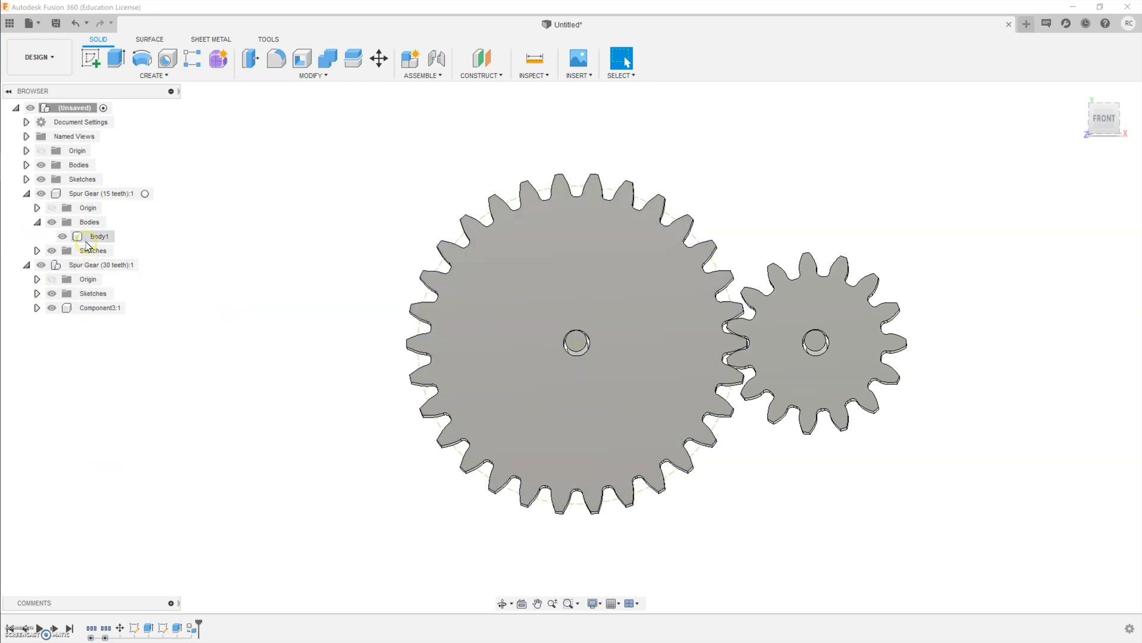
{"action": "left_click", "coordinate": [90, 237]}
{"action": "right_click", "coordinate": [89, 238]}
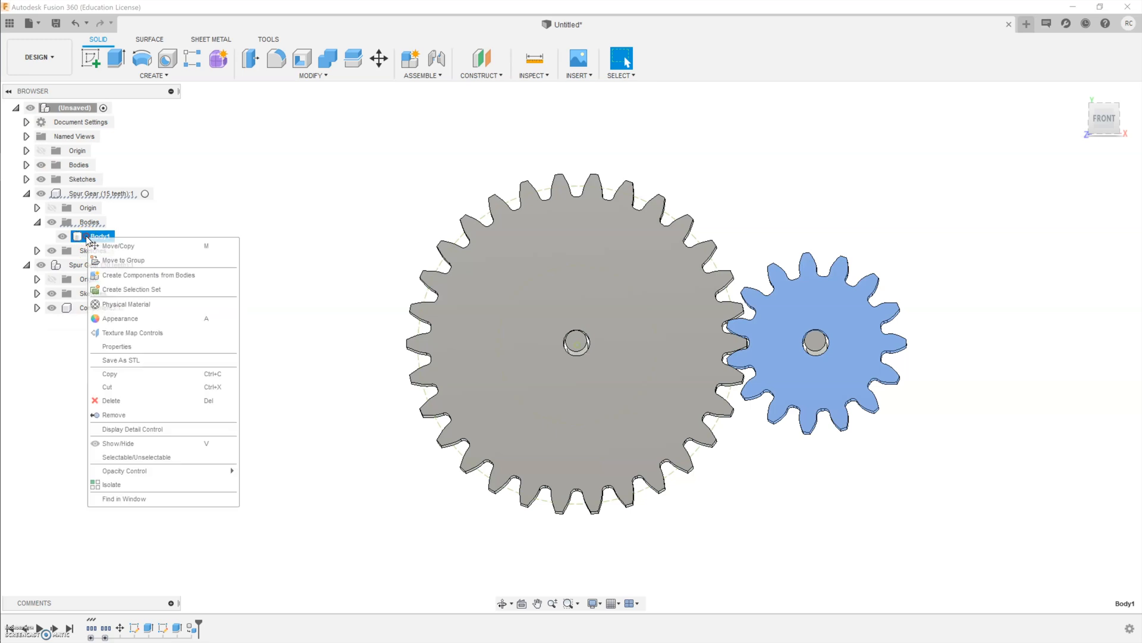
{"action": "left_click", "coordinate": [116, 275]}
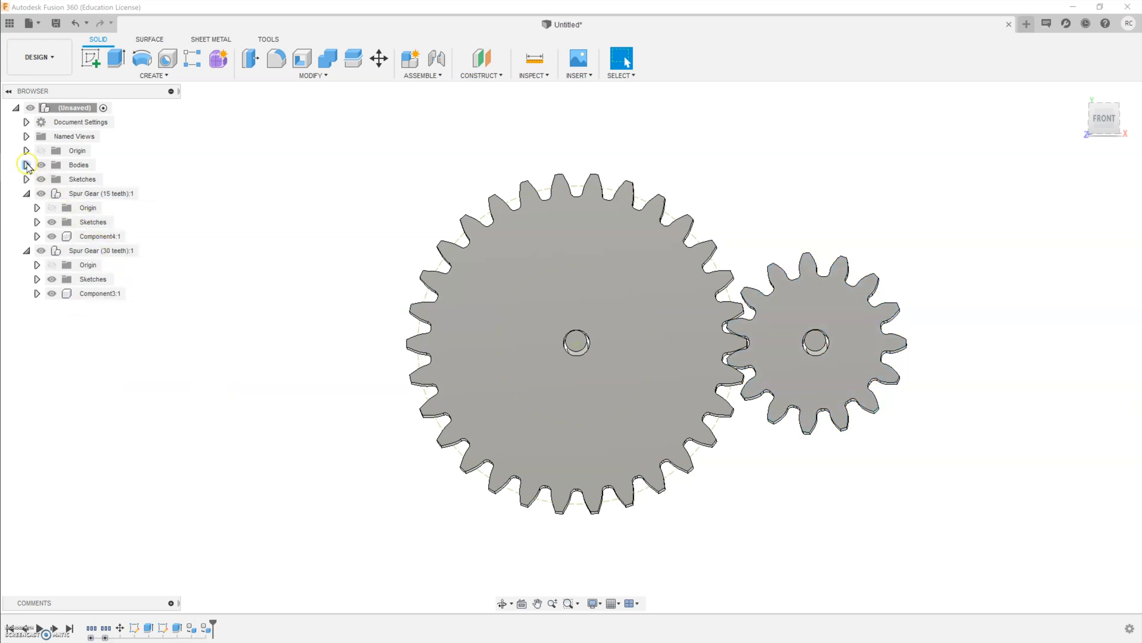
Step: Create a separate component from each of the two shaft bodies
{"action": "left_click", "coordinate": [26, 165]}
{"action": "left_click", "coordinate": [88, 180]}
{"action": "right_click", "coordinate": [89, 180]}
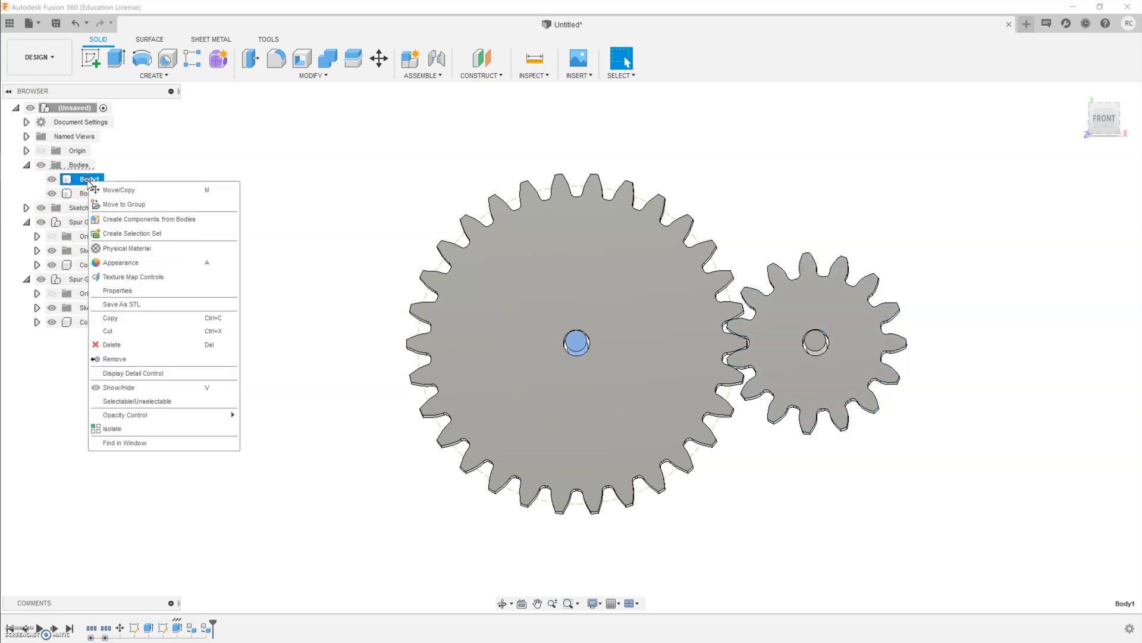
{"action": "left_click", "coordinate": [149, 219]}
{"action": "left_click", "coordinate": [89, 179]}
{"action": "right_click", "coordinate": [87, 182]}
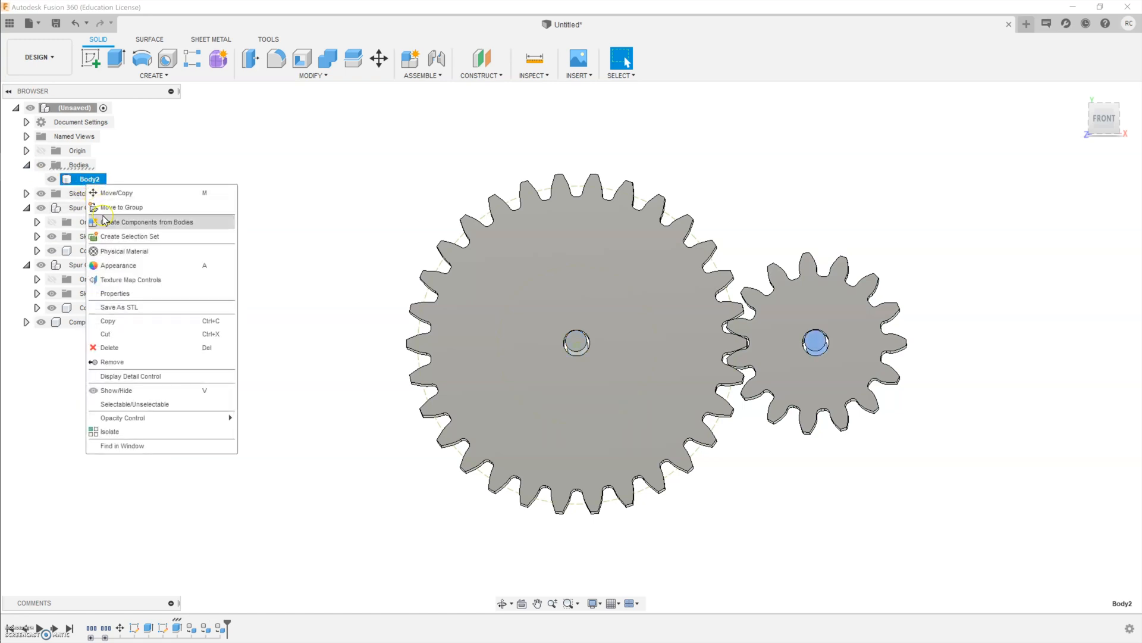
{"action": "left_click", "coordinate": [103, 222]}
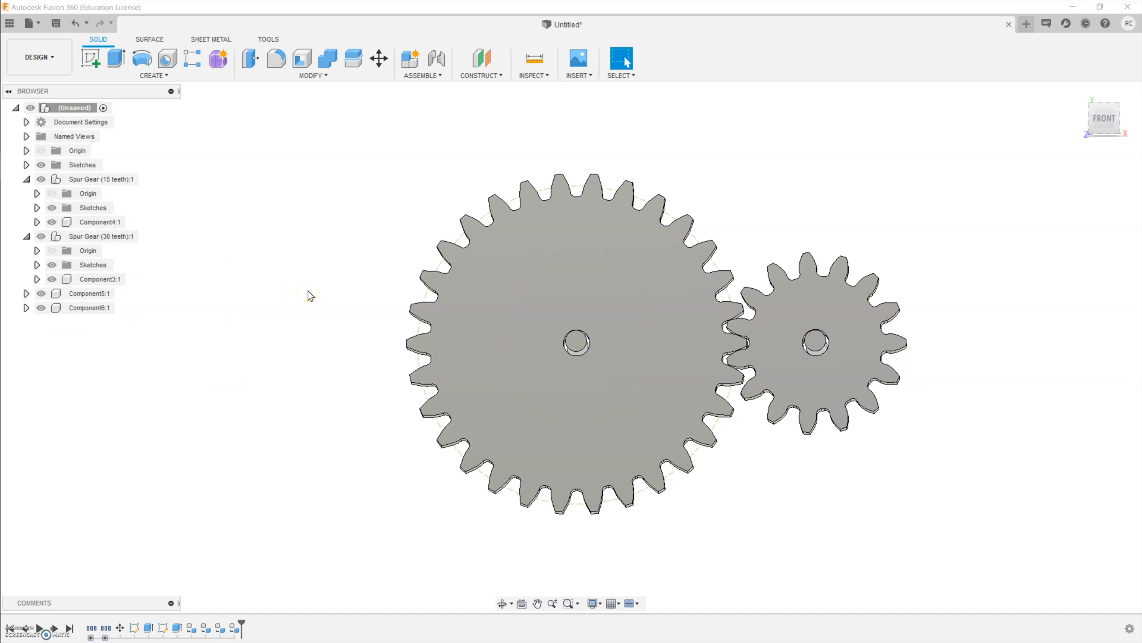
Step: Add a revolute as-built joint between the 30-tooth gear and its shaft, snapped to the shaft's centre and rotating about the Z axis
{"action": "type", "text": "sas"}
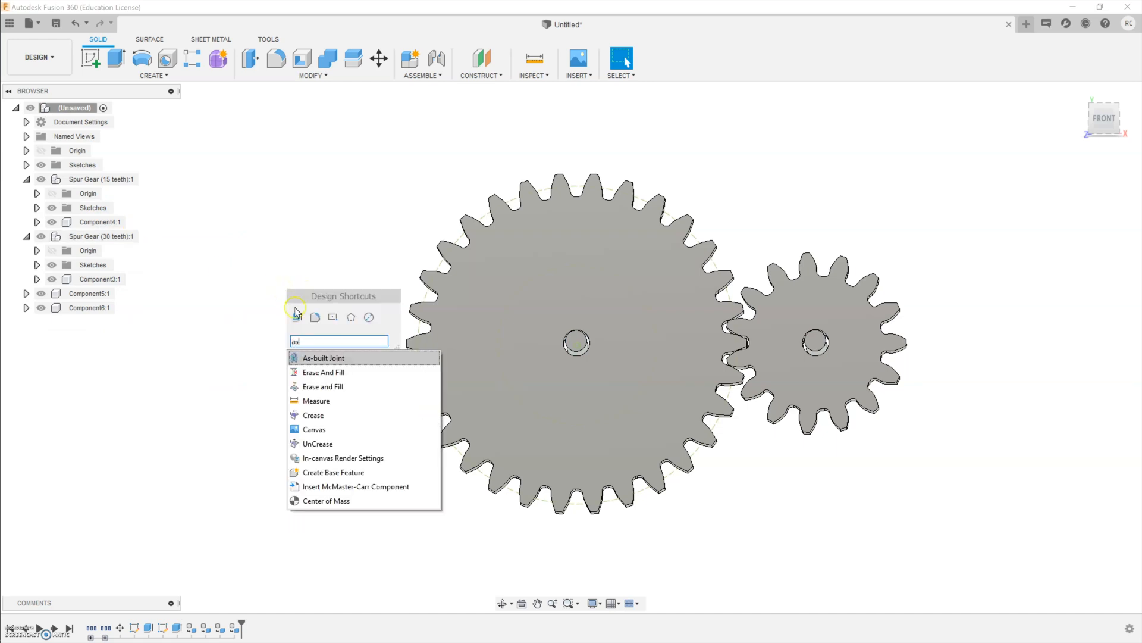
{"action": "left_click", "coordinate": [319, 357]}
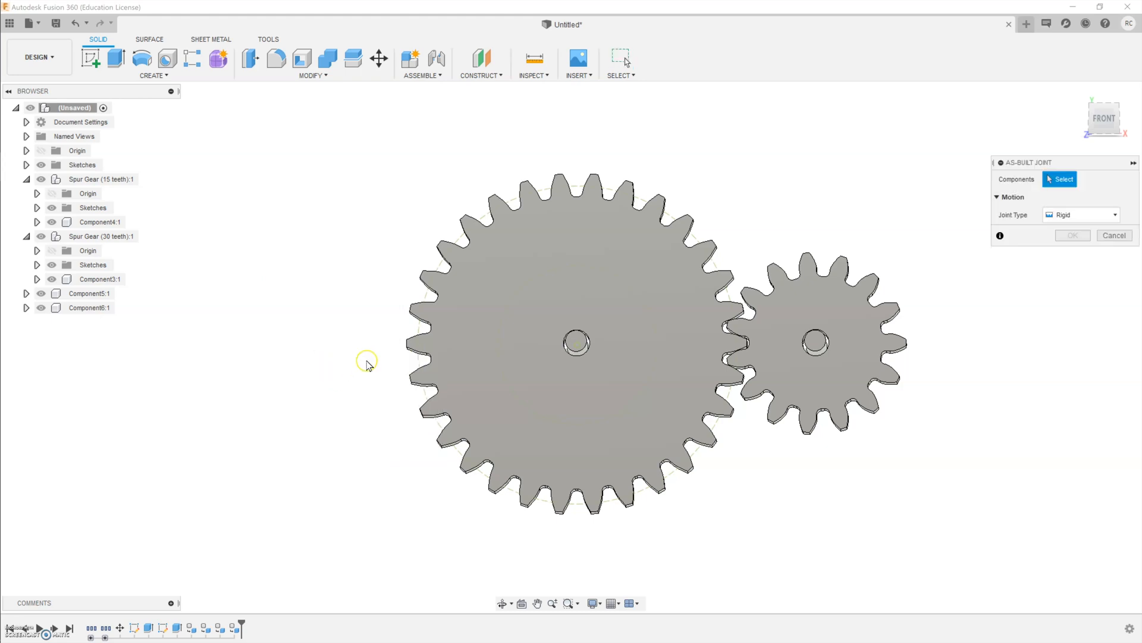
{"action": "left_click", "coordinate": [586, 262]}
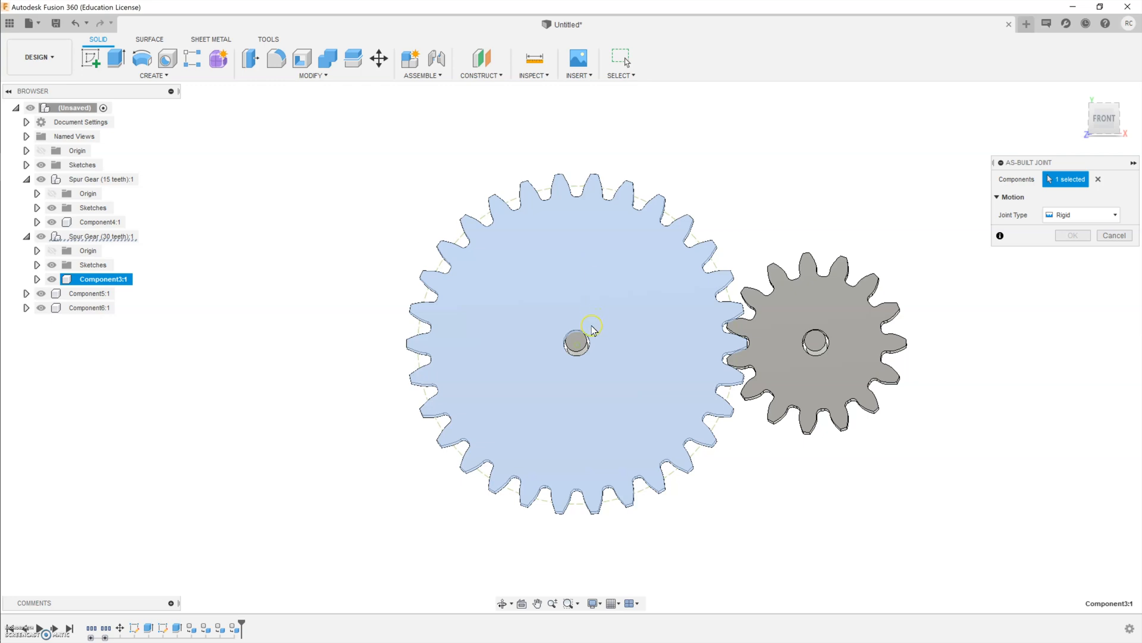
{"action": "left_click", "coordinate": [577, 340]}
{"action": "left_click", "coordinate": [577, 342]}
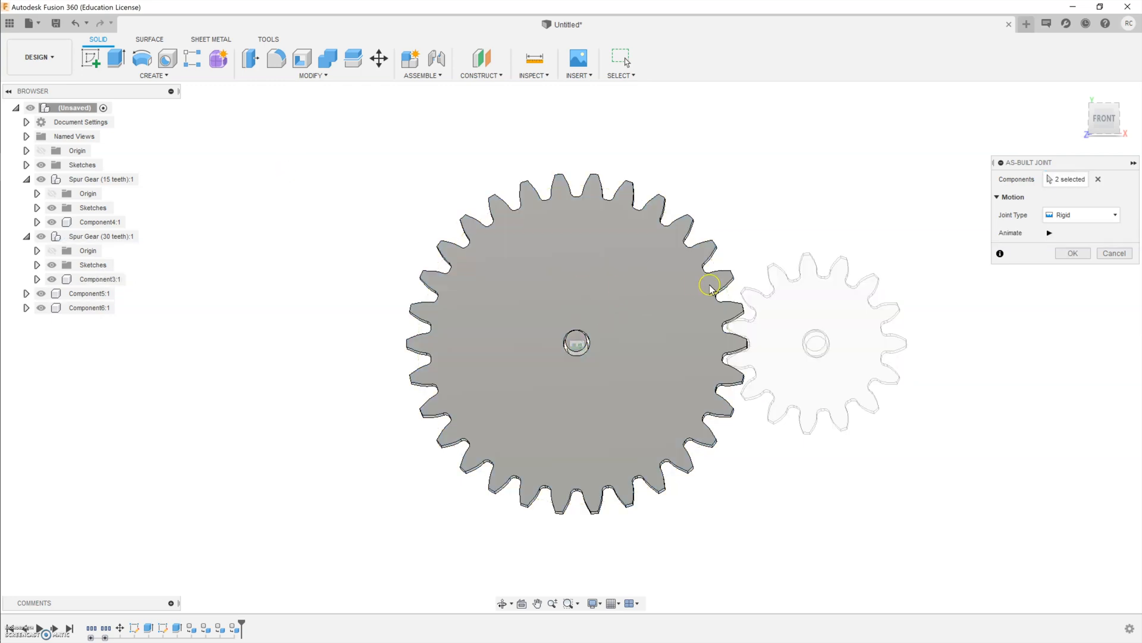
{"action": "left_click", "coordinate": [1060, 252]}
{"action": "left_click", "coordinate": [1071, 219]}
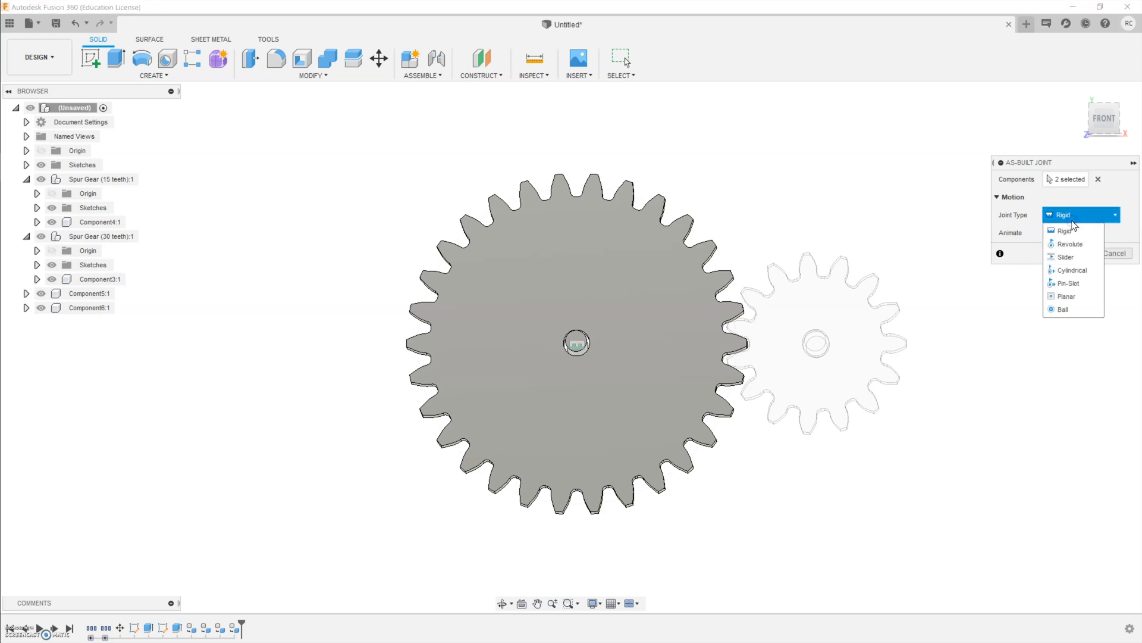
{"action": "left_click", "coordinate": [1080, 244]}
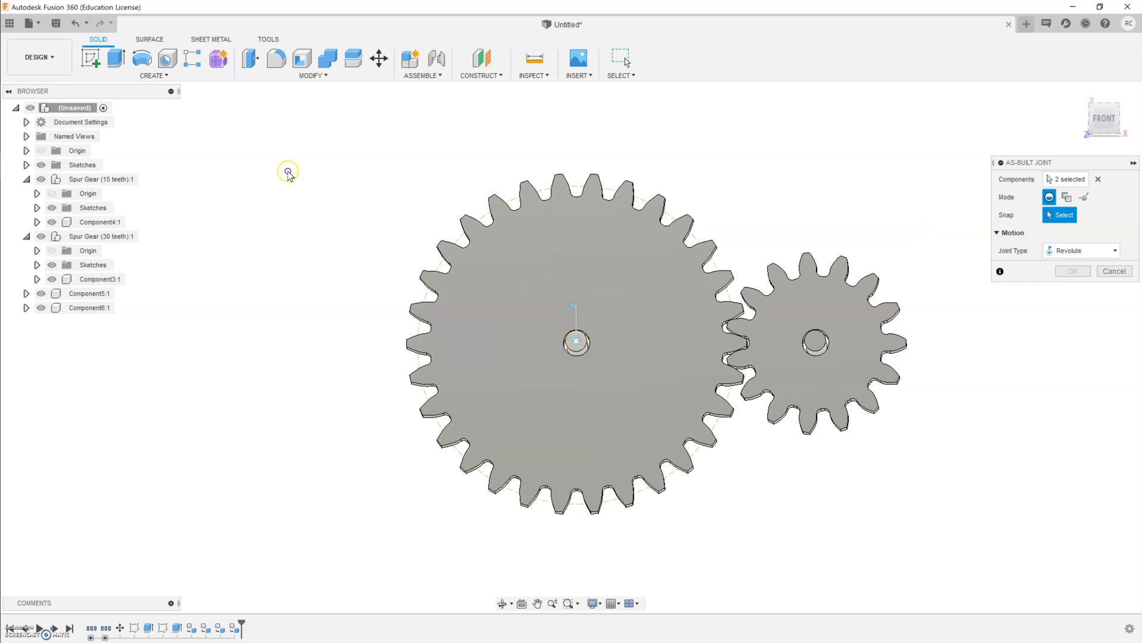
{"action": "left_click", "coordinate": [576, 344]}
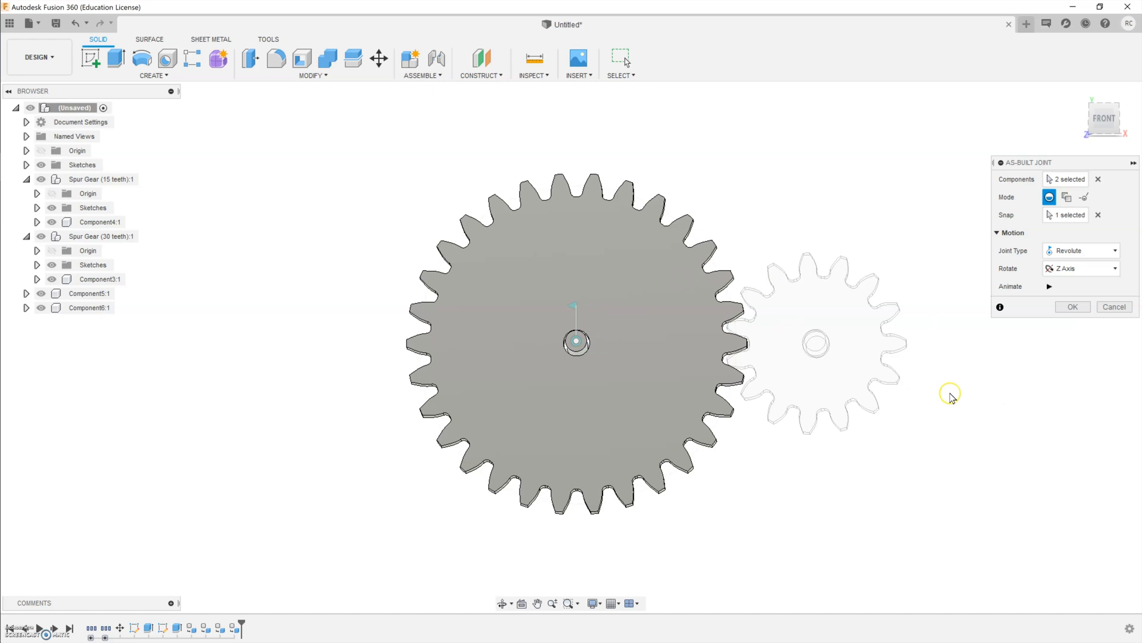
{"action": "left_click", "coordinate": [1071, 307]}
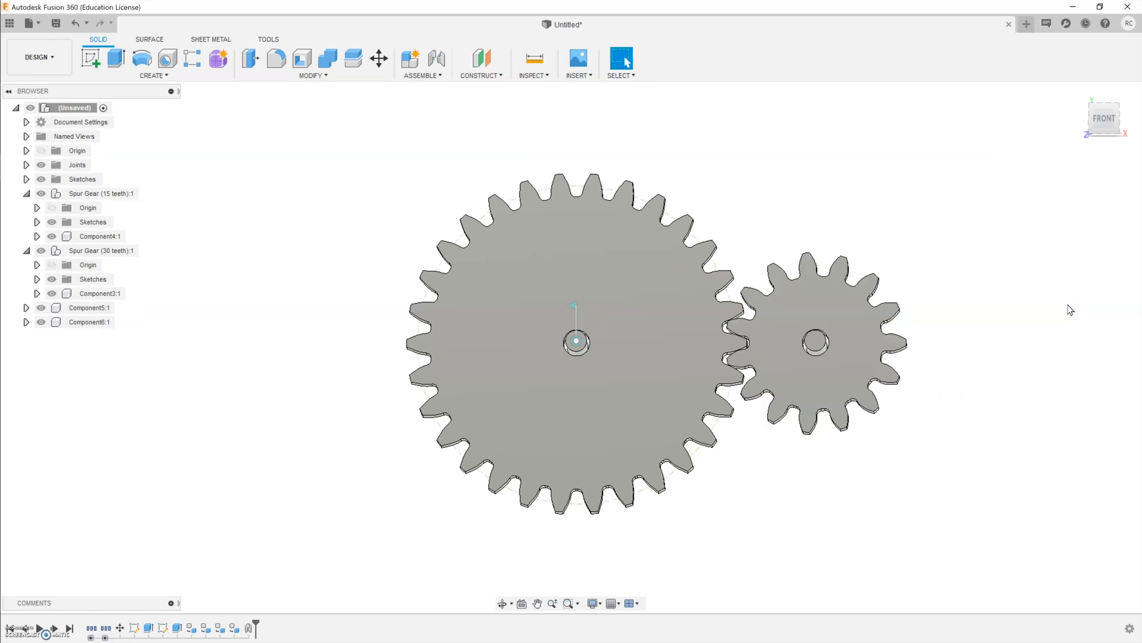
Step: Add a revolute as-built joint between the 15-tooth gear and its shaft, snapped to the shaft's centre and rotating about the Z axis
{"action": "type", "text": "sas"}
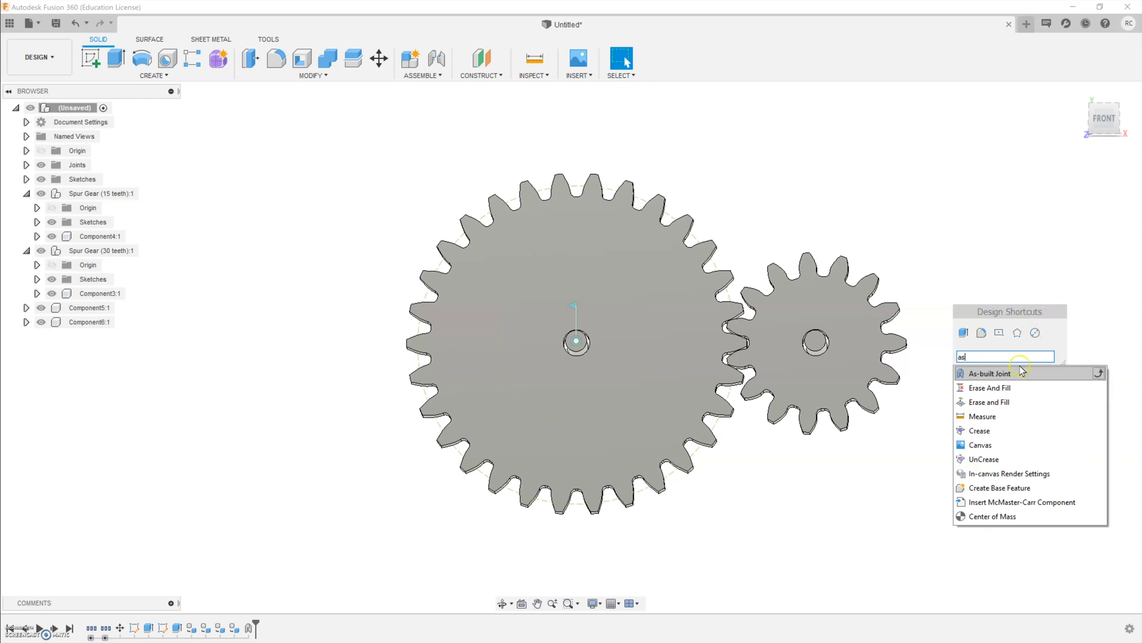
{"action": "left_click", "coordinate": [1022, 374]}
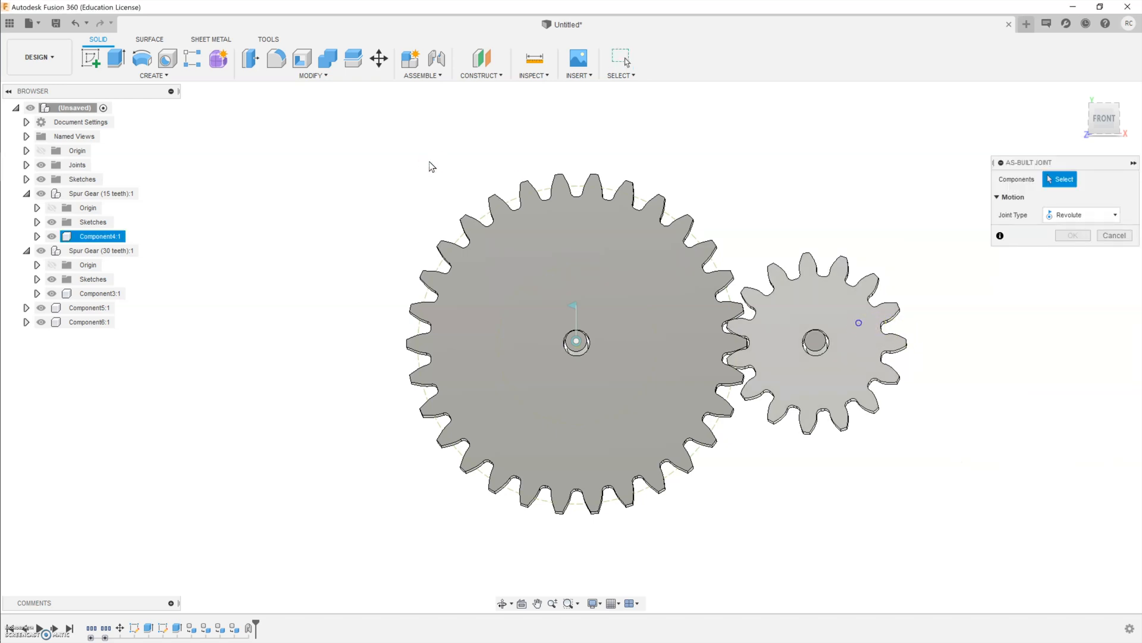
{"action": "left_click", "coordinate": [860, 326]}
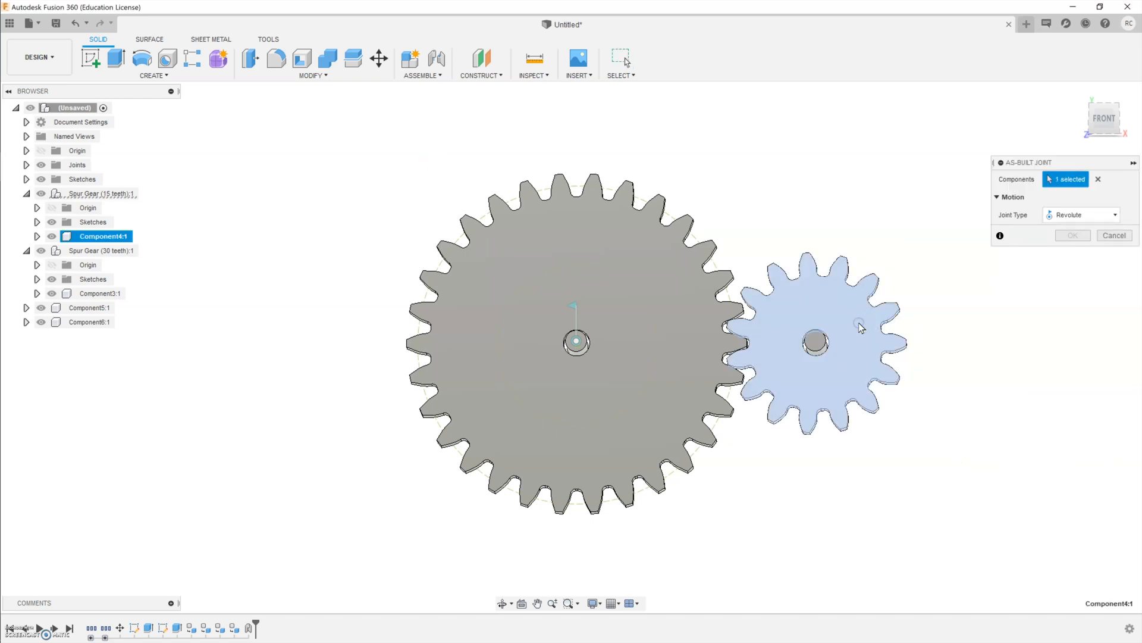
{"action": "left_click", "coordinate": [816, 343]}
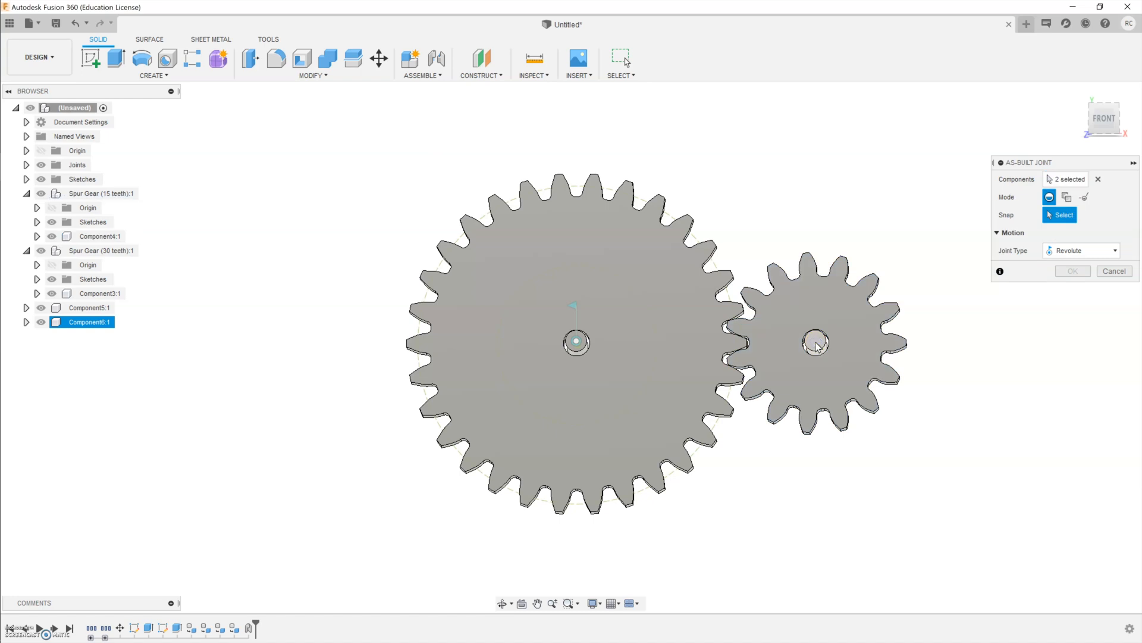
{"action": "left_click", "coordinate": [1065, 249]}
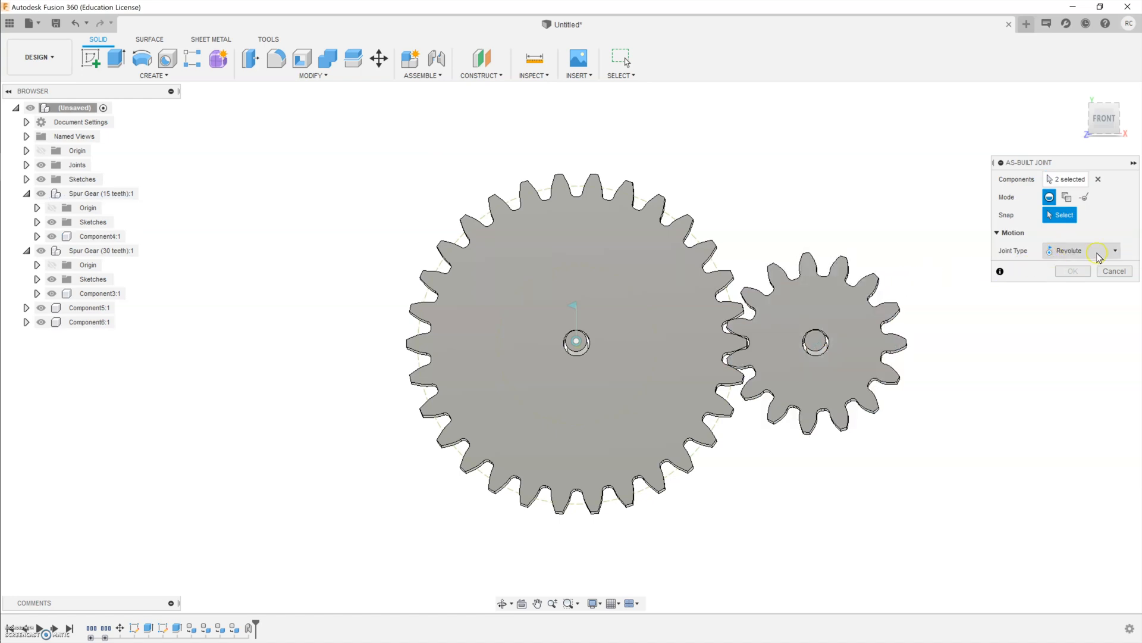
{"action": "left_click", "coordinate": [816, 343]}
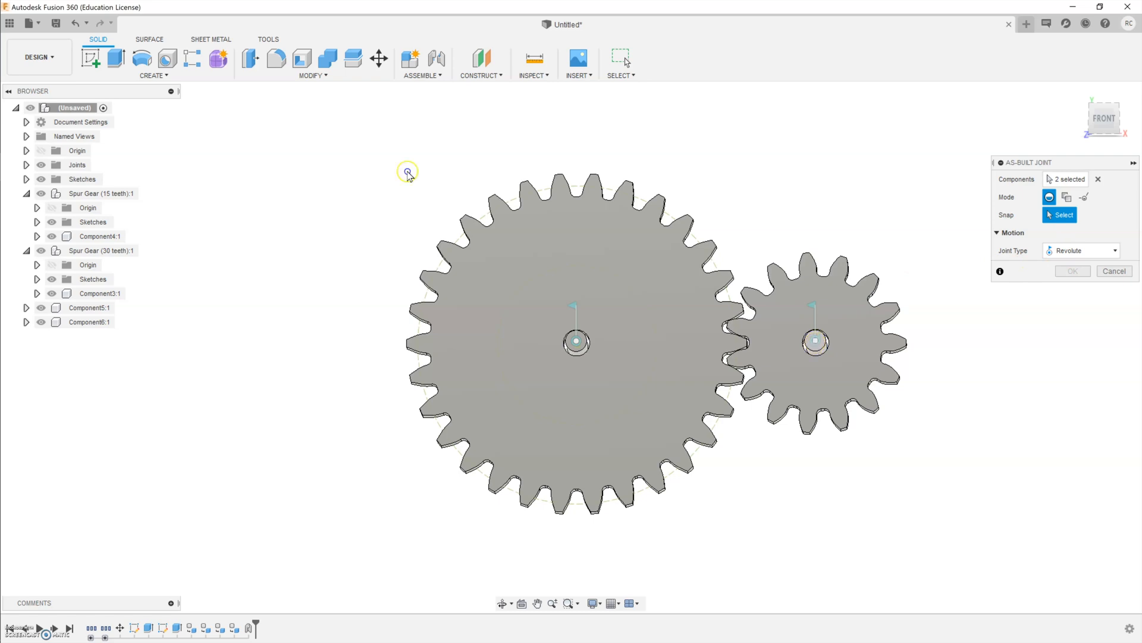
{"action": "left_click", "coordinate": [1056, 339]}
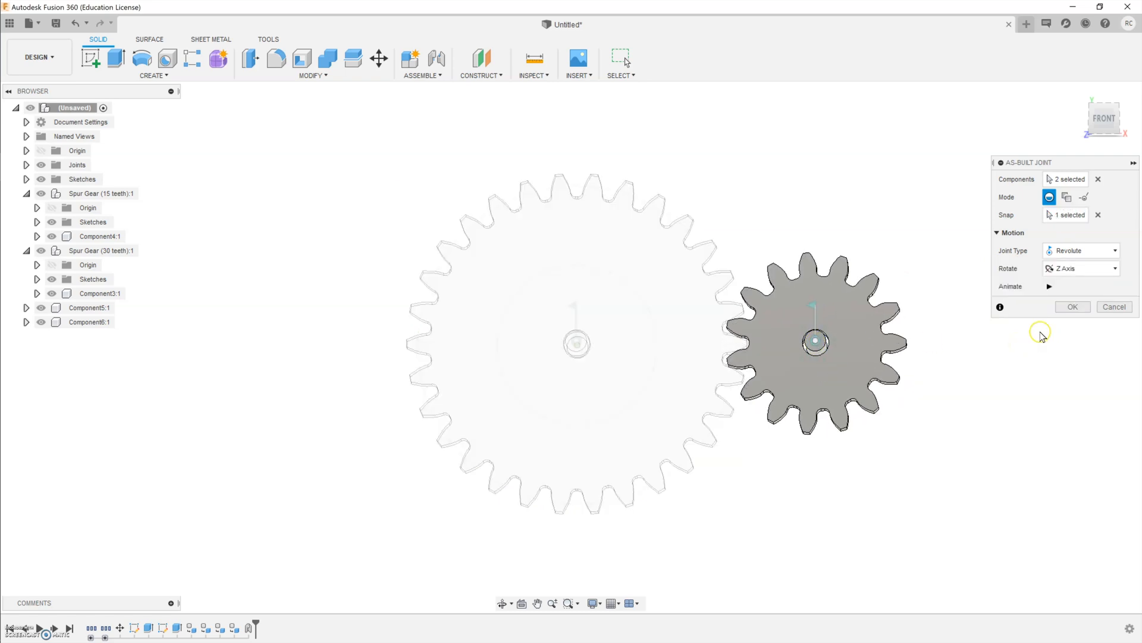
{"action": "left_click", "coordinate": [1071, 307]}
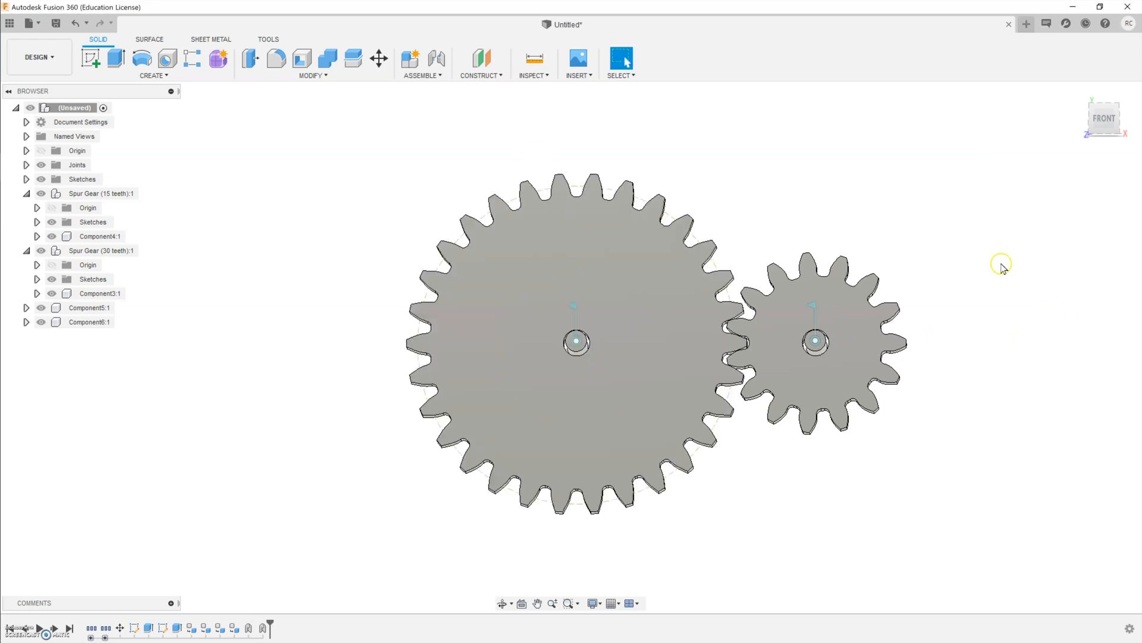
Step: Start a motion link between the revolute joints of the 30-tooth and 15-tooth gears
{"action": "left_click", "coordinate": [423, 78]}
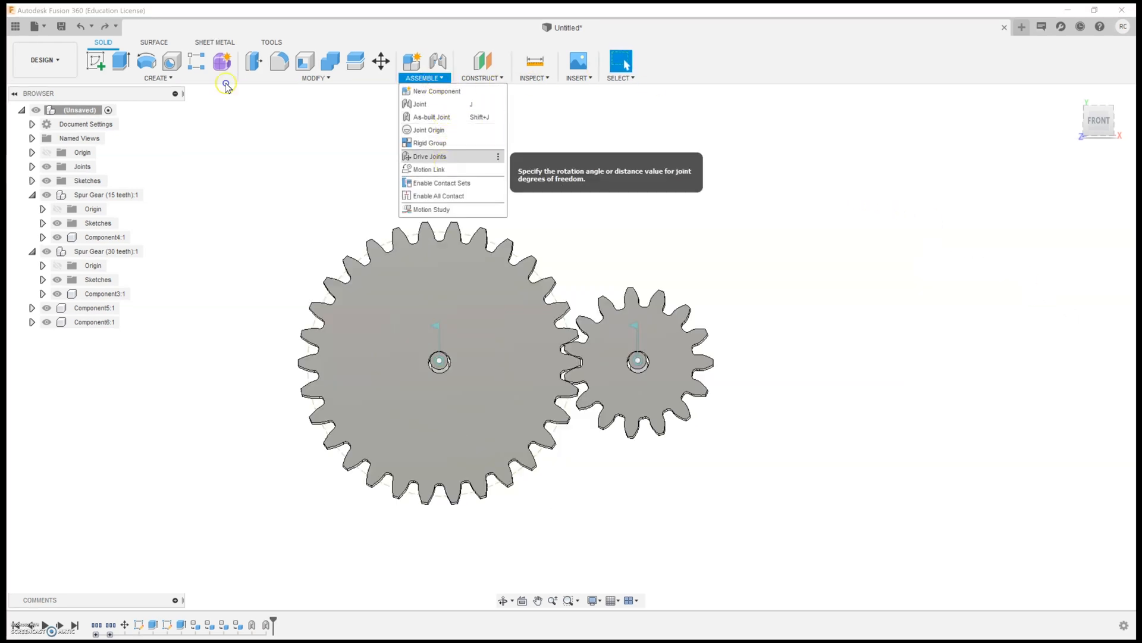
{"action": "left_click", "coordinate": [448, 169]}
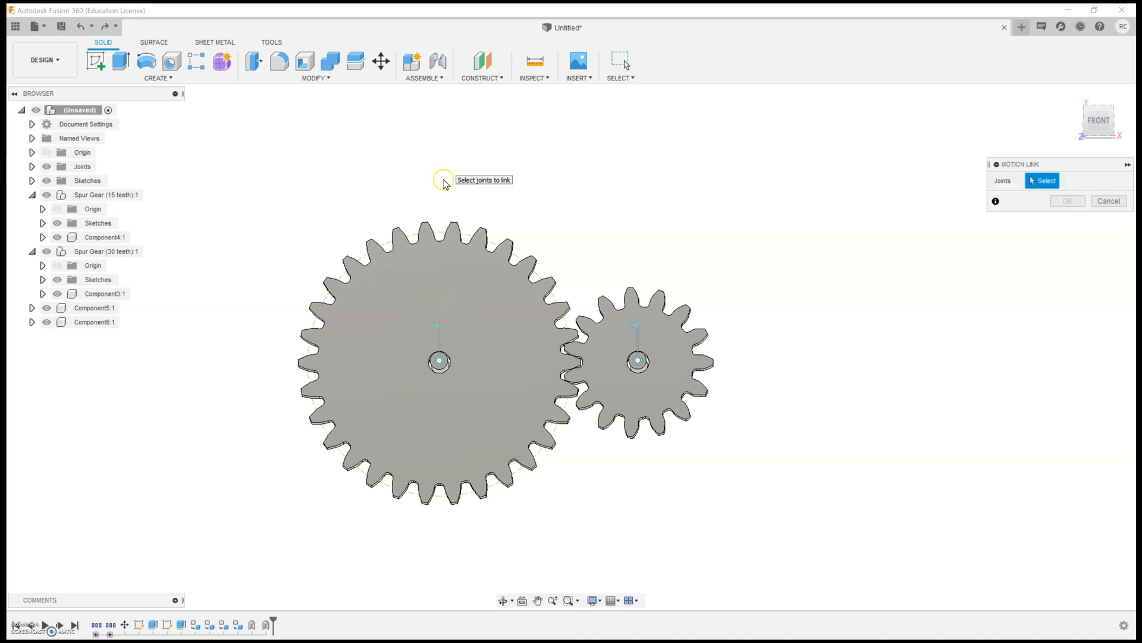
{"action": "left_click", "coordinate": [447, 167]}
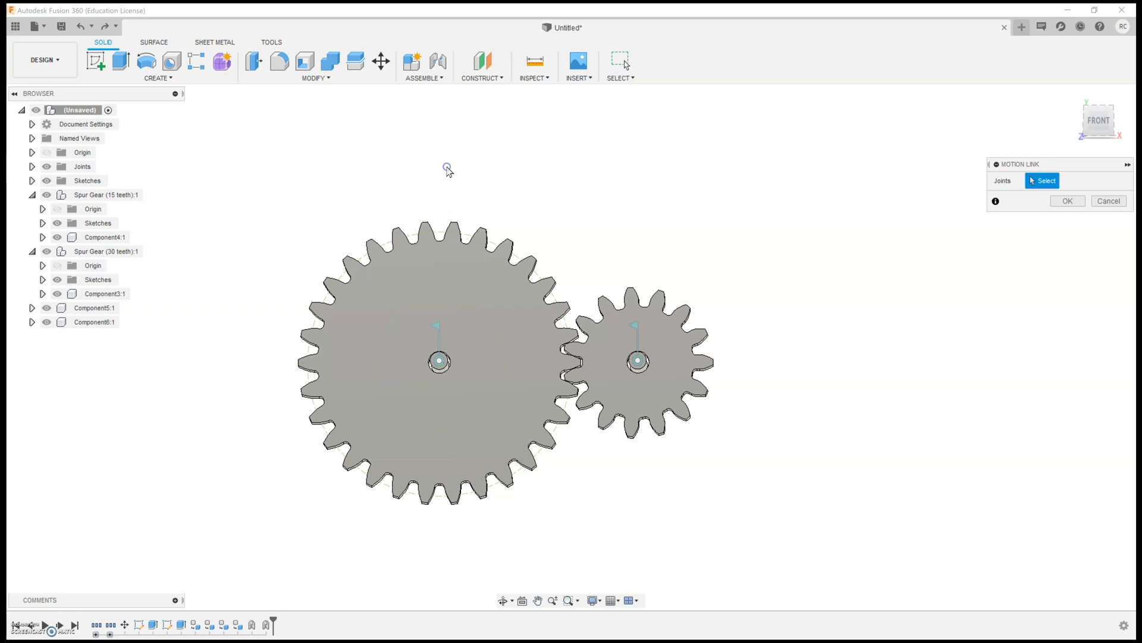
{"action": "left_click", "coordinate": [439, 359]}
{"action": "left_click", "coordinate": [637, 360]}
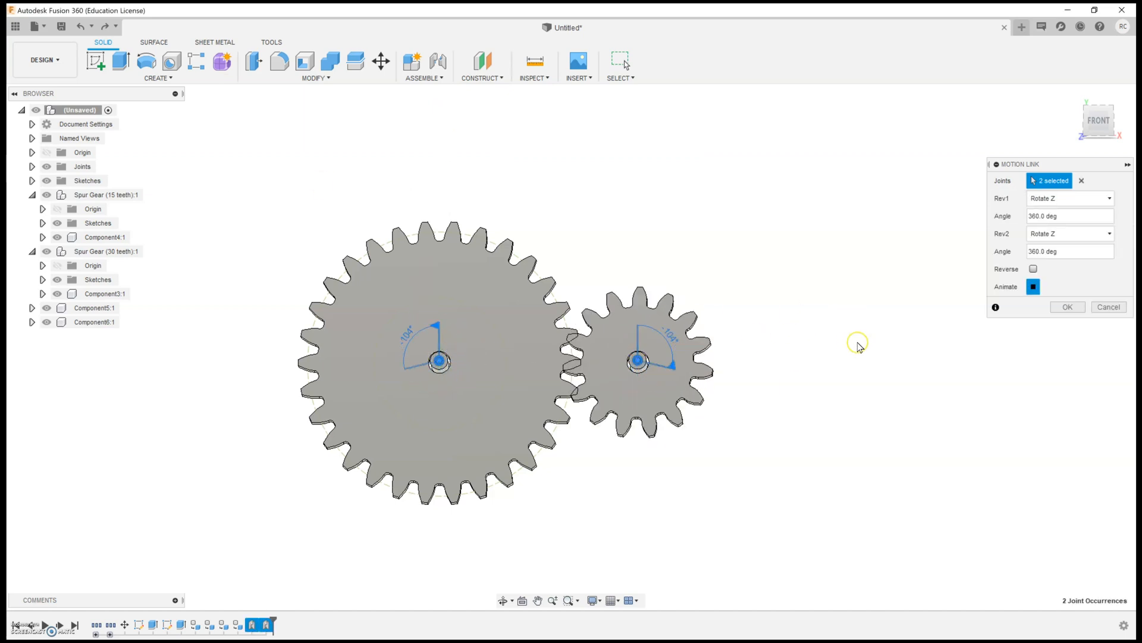
Step: Set the 30-tooth gear's angle in the motion link to 180 deg, toggle the Reverse option and accept the link
{"action": "left_click", "coordinate": [1028, 217]}
{"action": "type", "text": "180"}
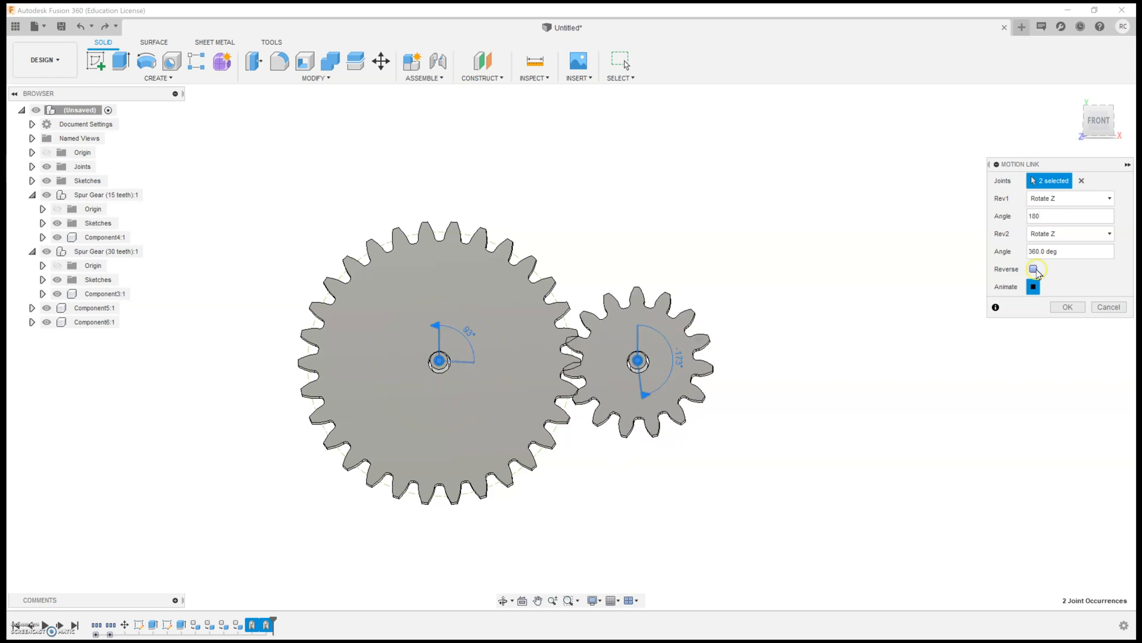
{"action": "left_click", "coordinate": [1033, 269]}
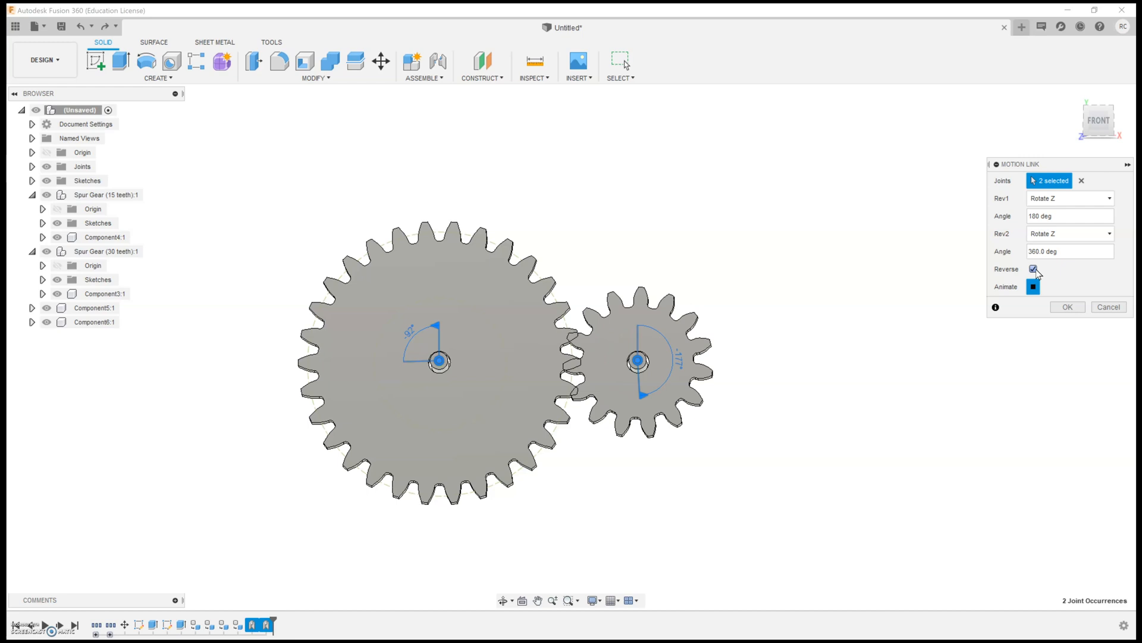
{"action": "left_click", "coordinate": [1064, 308]}
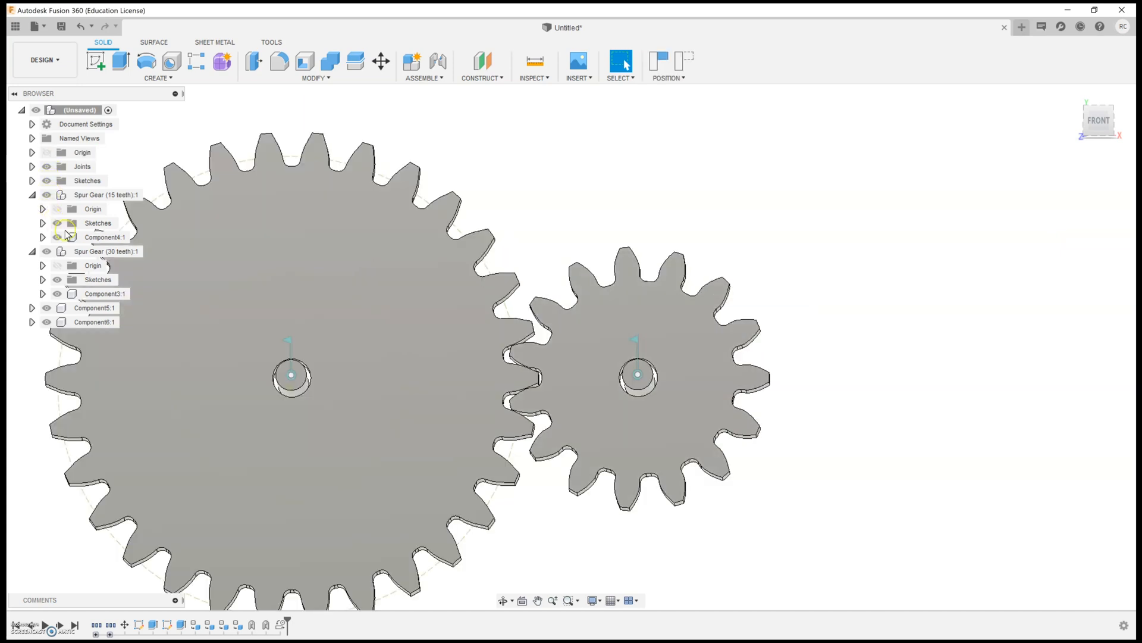
Step: Ground both gear shaft components in place, continuing from the previous position without capturing the moved components
{"action": "left_click", "coordinate": [81, 307]}
{"action": "right_click", "coordinate": [82, 309]}
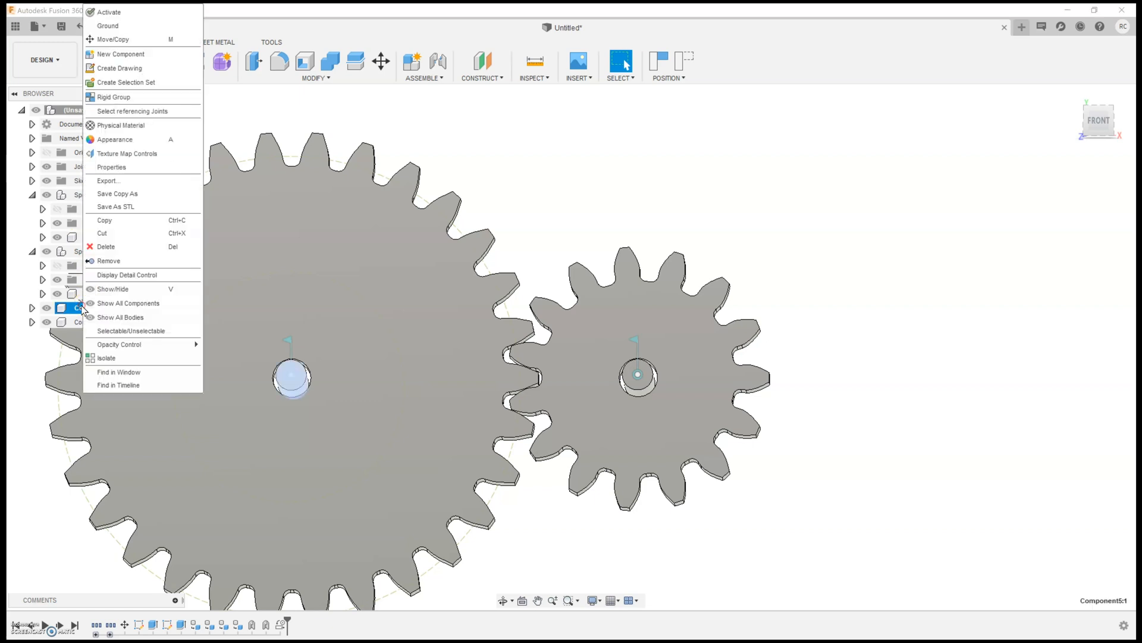
{"action": "left_click", "coordinate": [126, 26]}
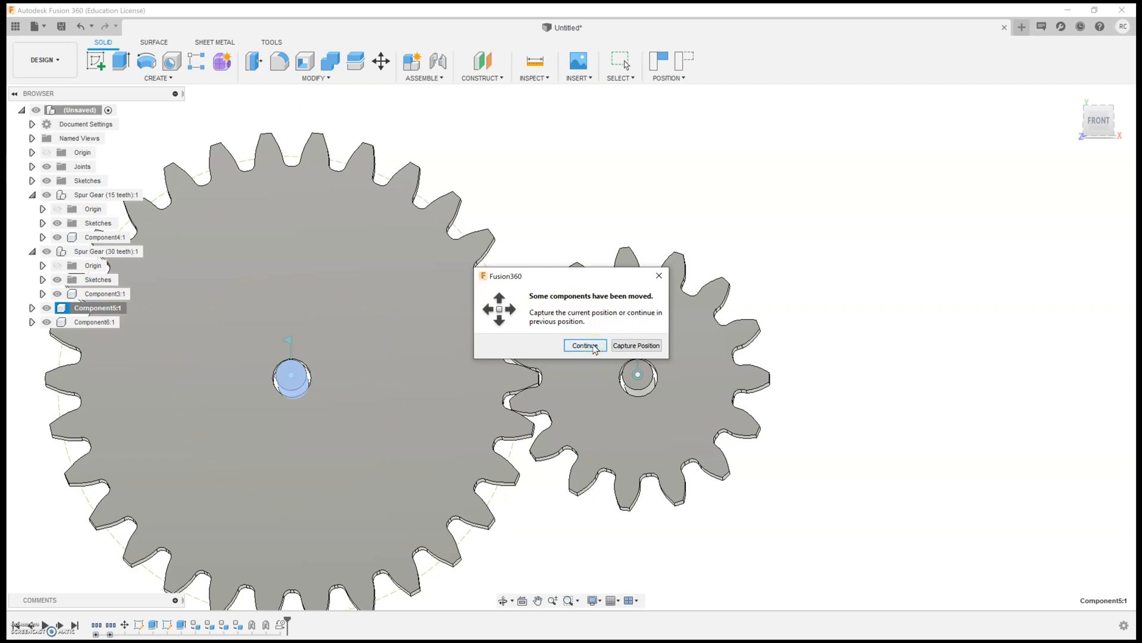
{"action": "left_click", "coordinate": [593, 347]}
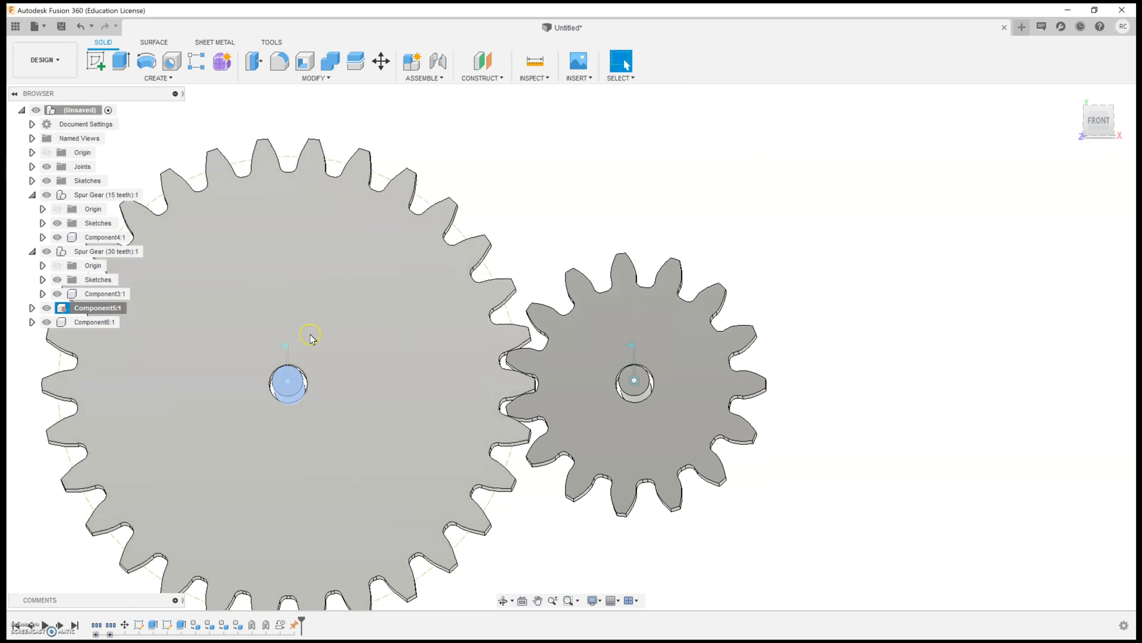
{"action": "left_click", "coordinate": [75, 322]}
{"action": "right_click", "coordinate": [74, 323]}
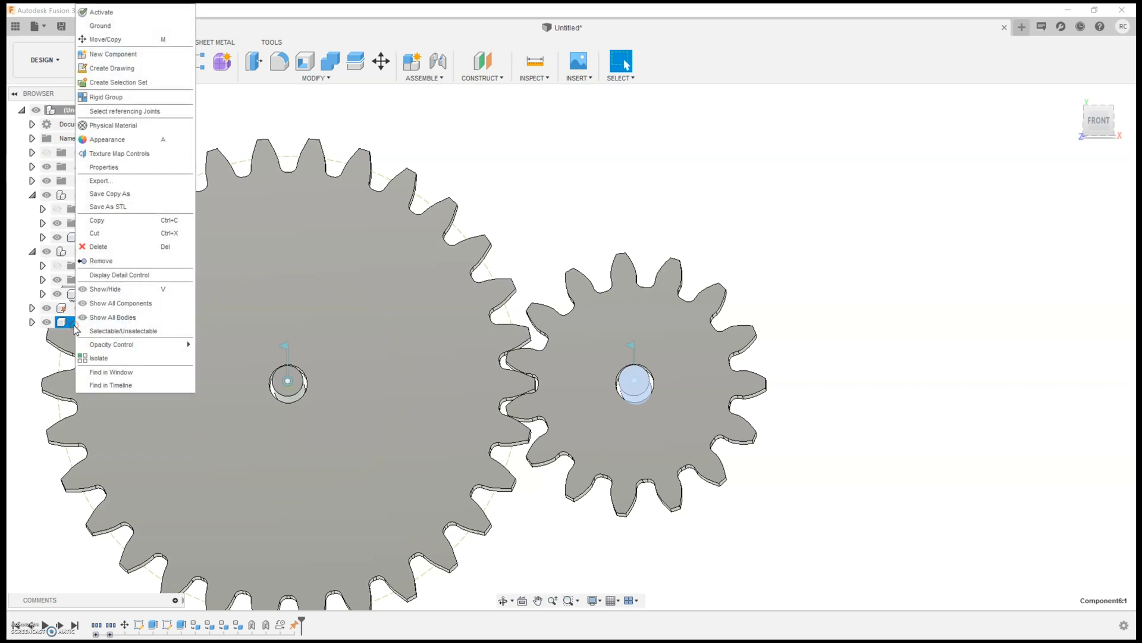
{"action": "left_click", "coordinate": [130, 25]}
Step: Rotate the 30-tooth gear to test the linked motion and examine how its teeth mesh with the 15-tooth gear
{"action": "middle_click_drag", "start_coordinate": [353, 392], "coordinate": [500, 342]}
{"action": "left_click_drag", "start_coordinate": [238, 360], "coordinate": [540, 406]}
{"action": "scroll", "coordinate": [647, 336], "scroll_direction": "up", "scroll_amount": 2}
{"action": "scroll", "coordinate": [647, 337], "scroll_direction": "up", "scroll_amount": 5}
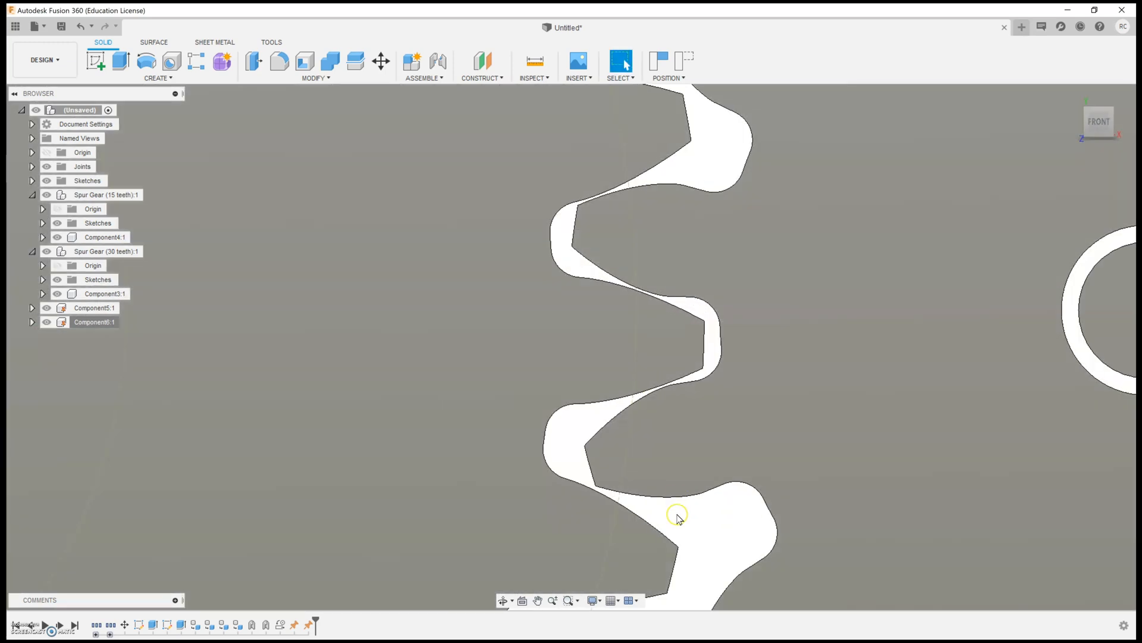
{"action": "scroll", "coordinate": [677, 514], "scroll_direction": "down", "scroll_amount": 7}
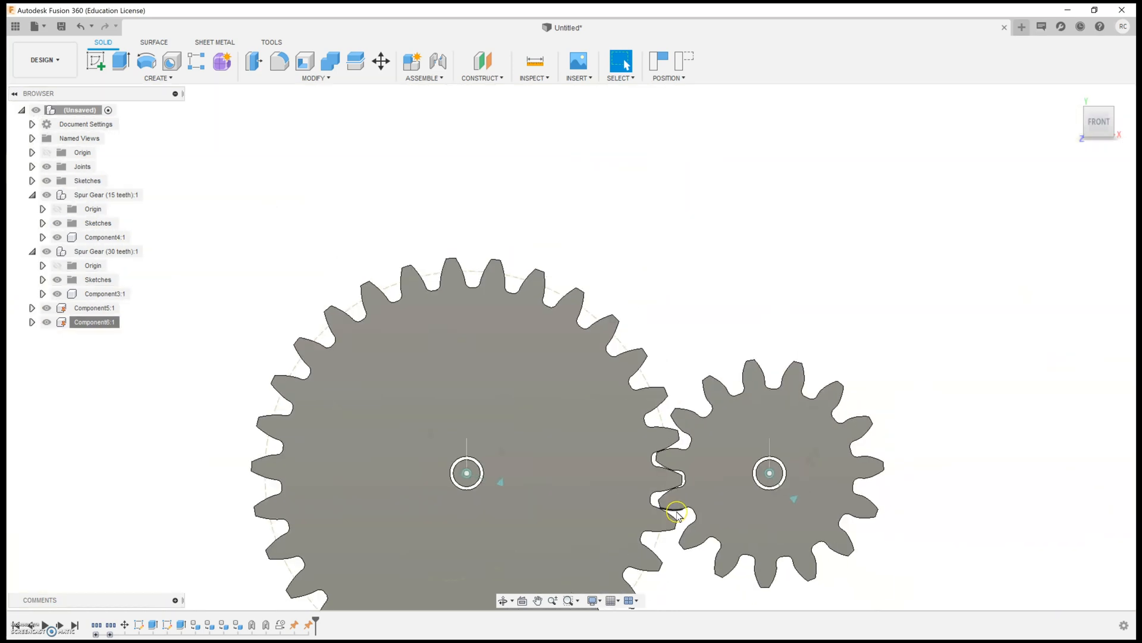
{"action": "scroll", "coordinate": [677, 513], "scroll_direction": "down", "scroll_amount": 2}
{"action": "middle_click_drag", "start_coordinate": [677, 512], "coordinate": [678, 407]}
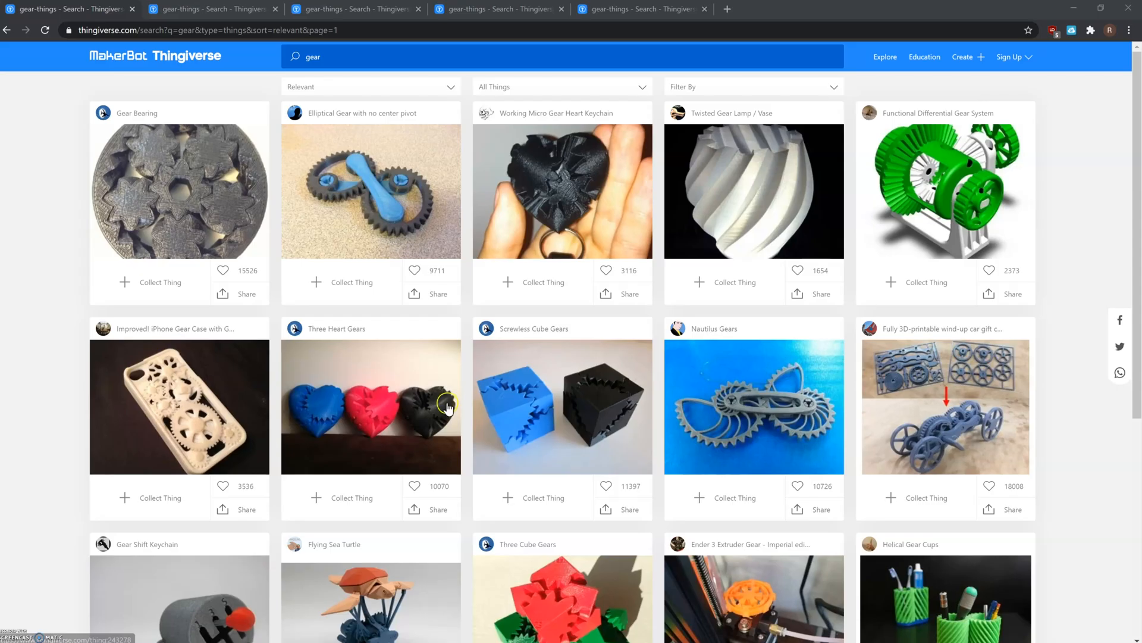
Step: Switch to Thingiverse in the browser and look through pages 1 to 5 of the "gear" results for example gear designs
{"action": "scroll", "coordinate": [448, 407], "scroll_direction": "down", "scroll_amount": 5}
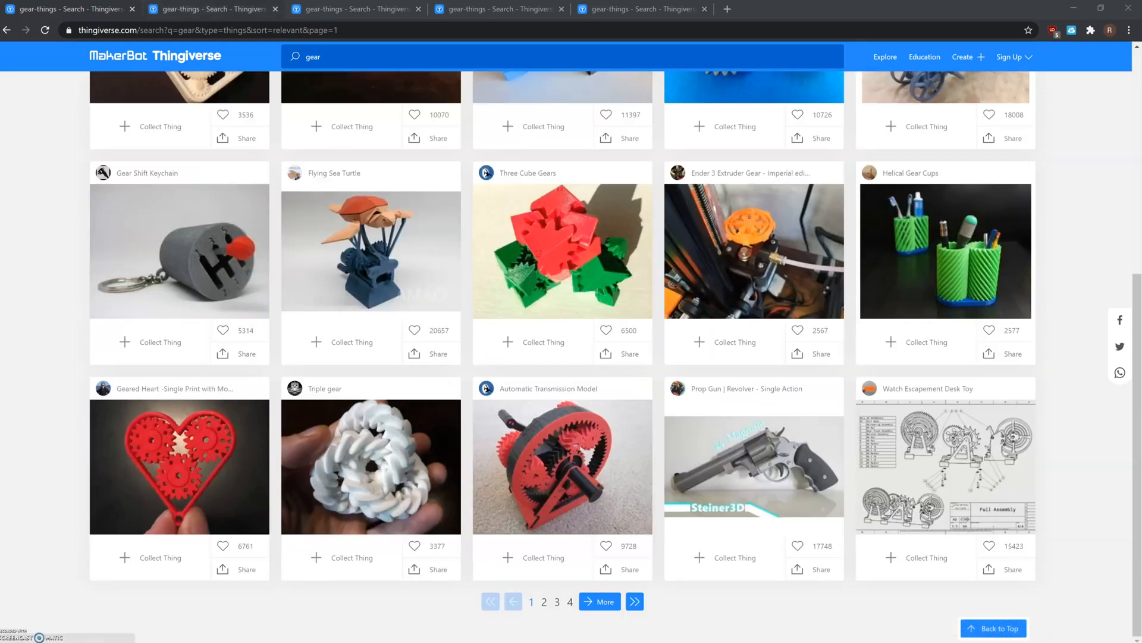
{"action": "left_click", "coordinate": [247, 9]}
{"action": "scroll", "coordinate": [336, 250], "scroll_direction": "down", "scroll_amount": 2}
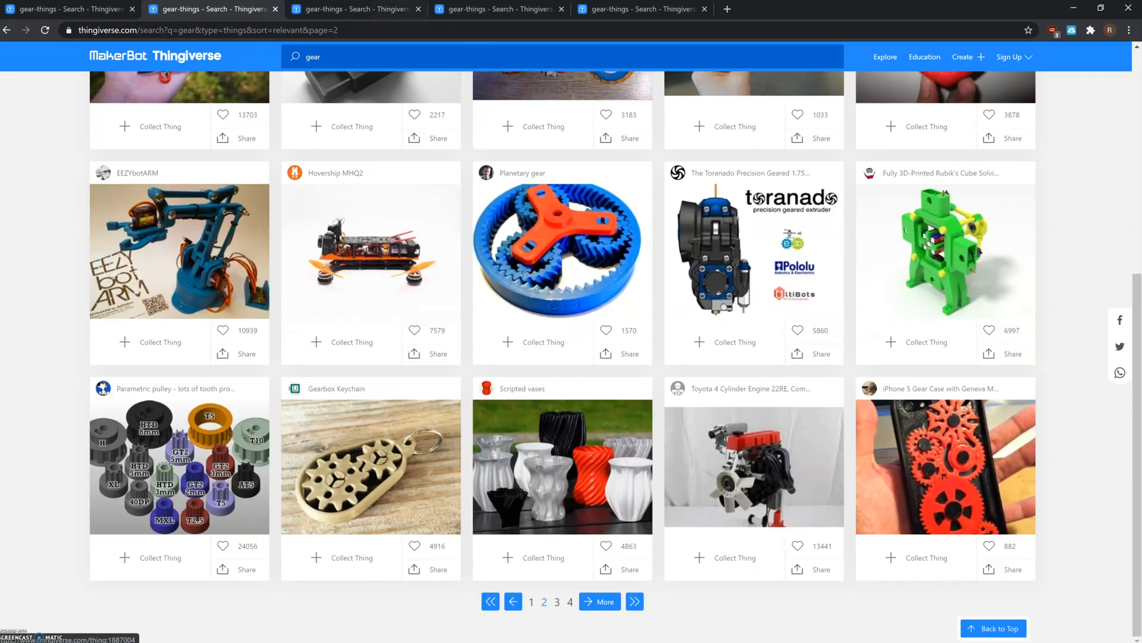
{"action": "left_click", "coordinate": [351, 9]}
{"action": "scroll", "coordinate": [357, 304], "scroll_direction": "down", "scroll_amount": 6}
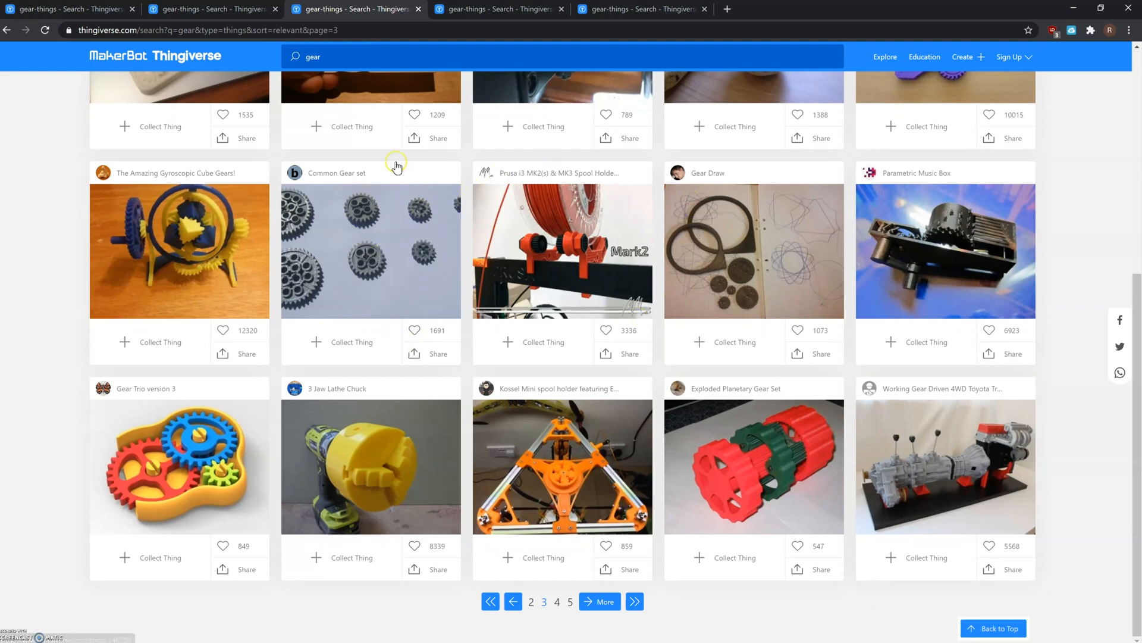
{"action": "left_click", "coordinate": [493, 9]}
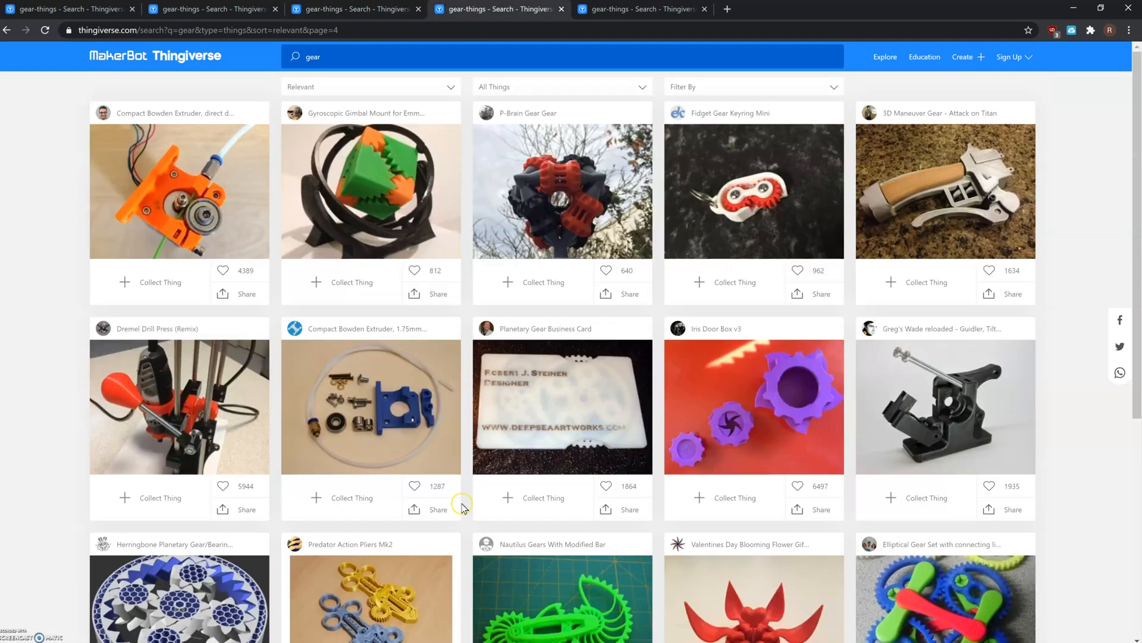
{"action": "scroll", "coordinate": [463, 506], "scroll_direction": "down", "scroll_amount": 6}
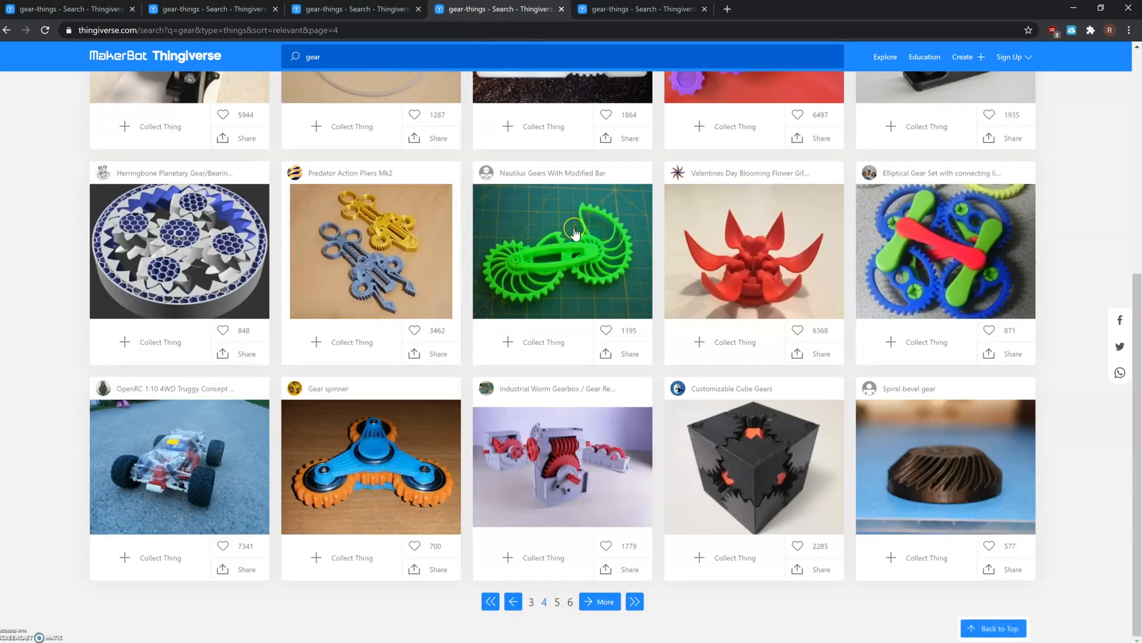
{"action": "left_click", "coordinate": [595, 9]}
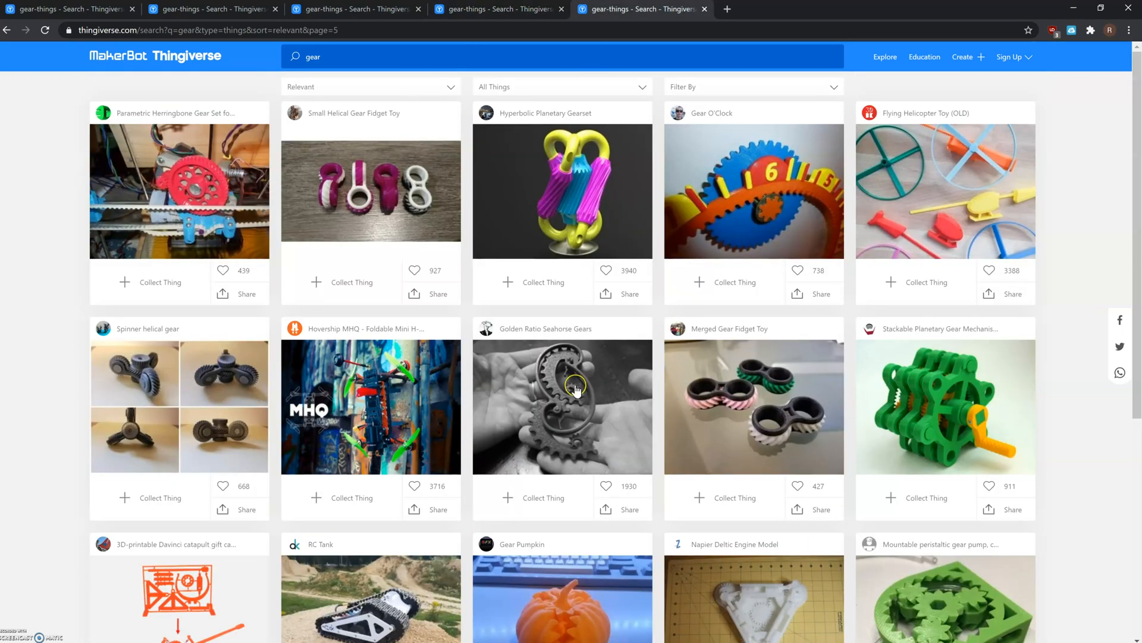
{"action": "scroll", "coordinate": [575, 388], "scroll_direction": "down", "scroll_amount": 6}
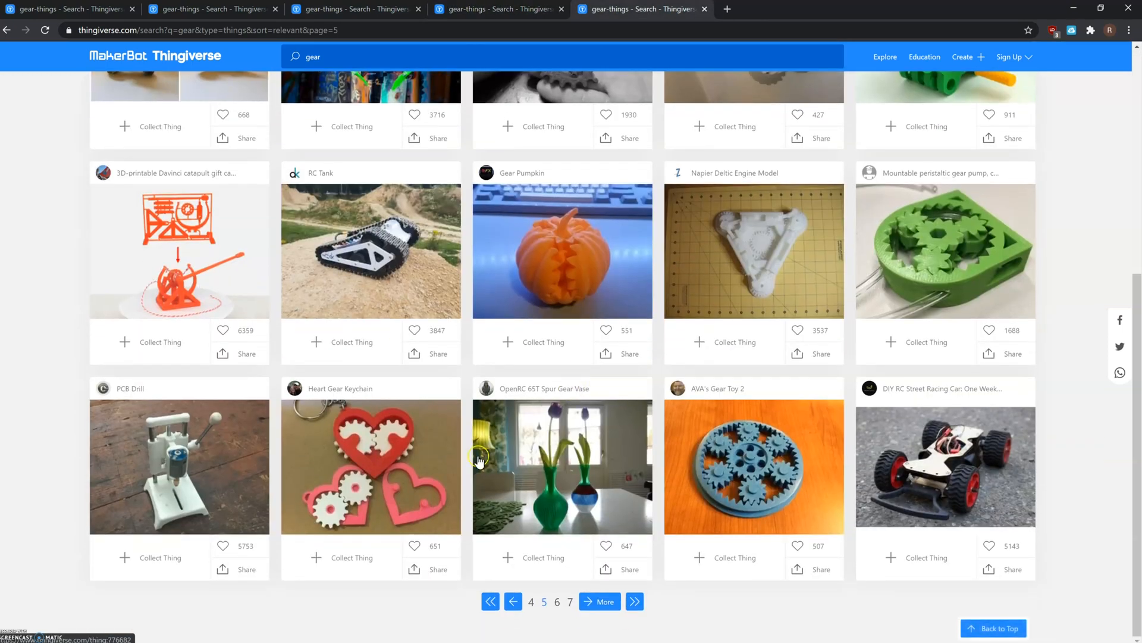